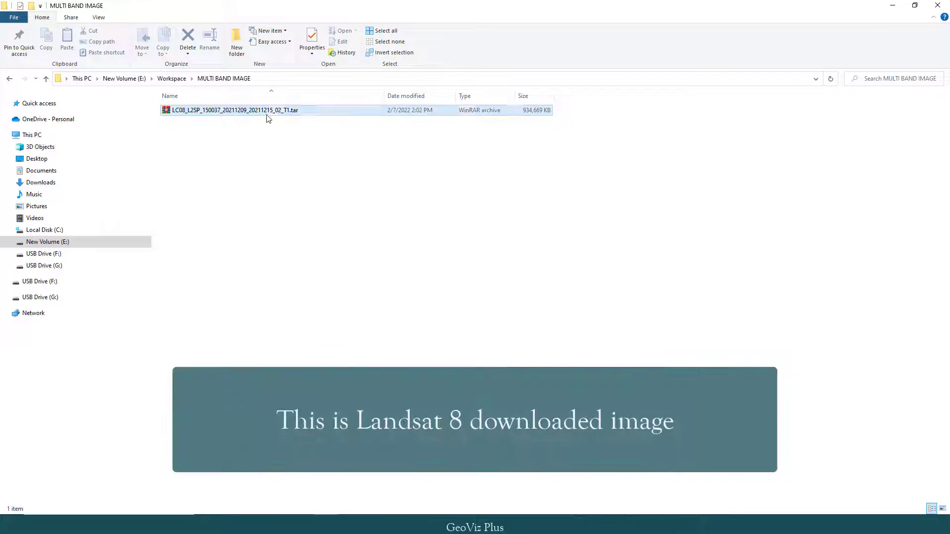
- Extract the downloaded Landsat 8 .tar archive into the current MULTI BAND IMAGE folder
right_click(272, 115)
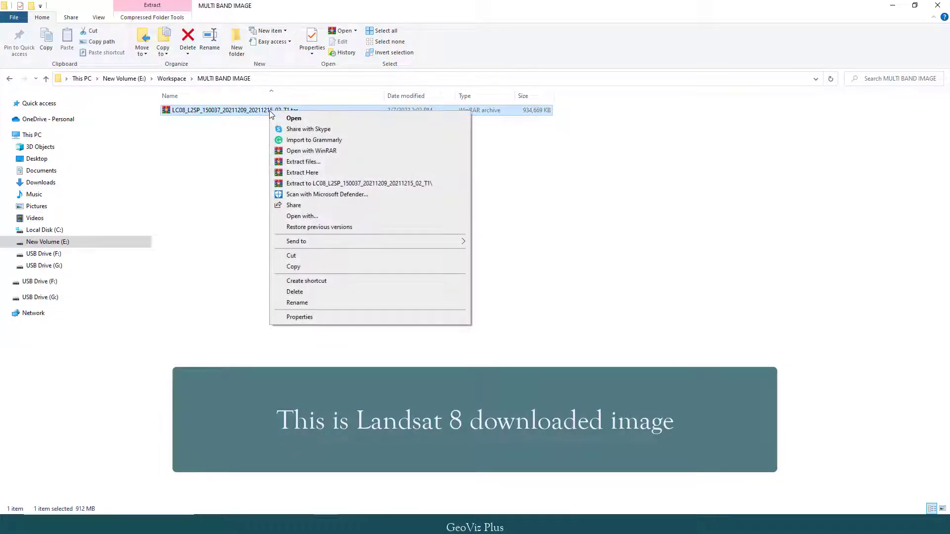
left_click(303, 172)
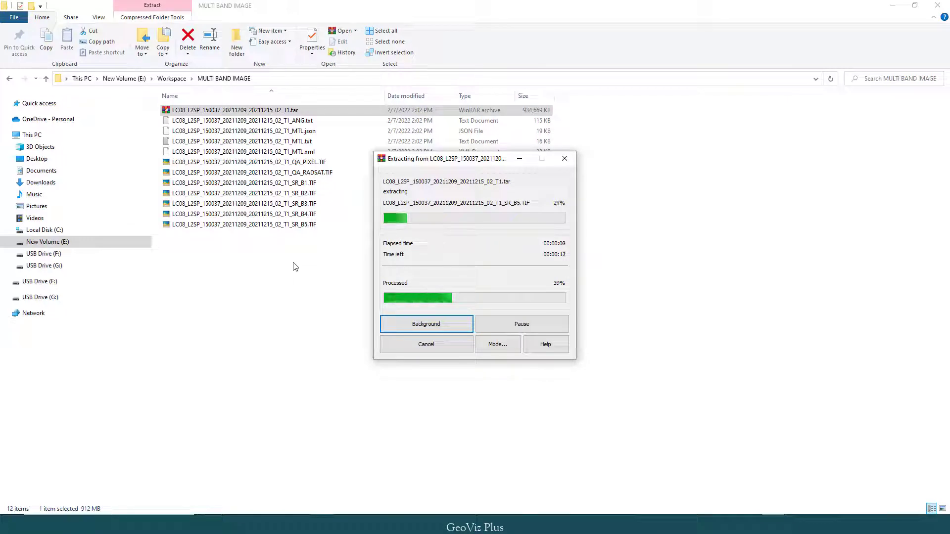
left_click_drag(467, 160, 463, 222)
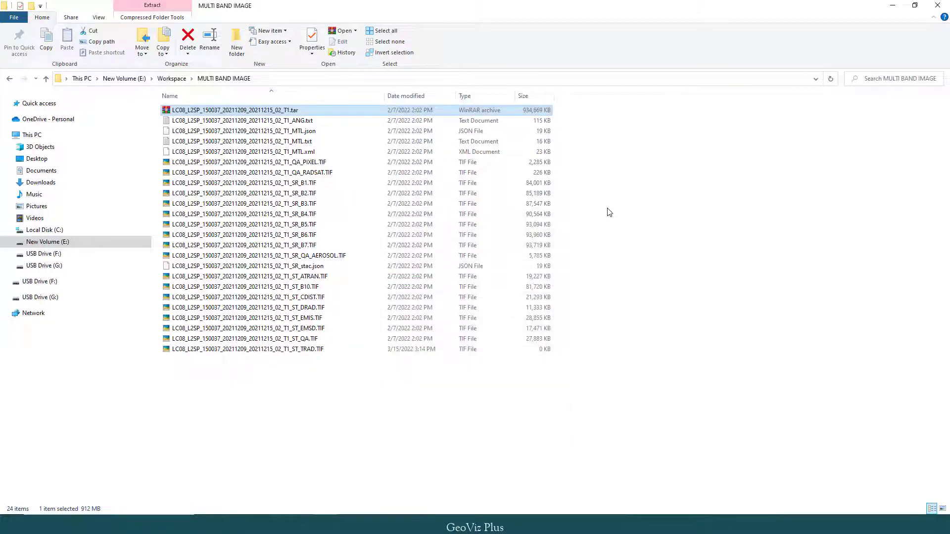
- Refresh the folder listing and display the extracted files as large icons
left_click(609, 212)
right_click(610, 212)
left_click(637, 244)
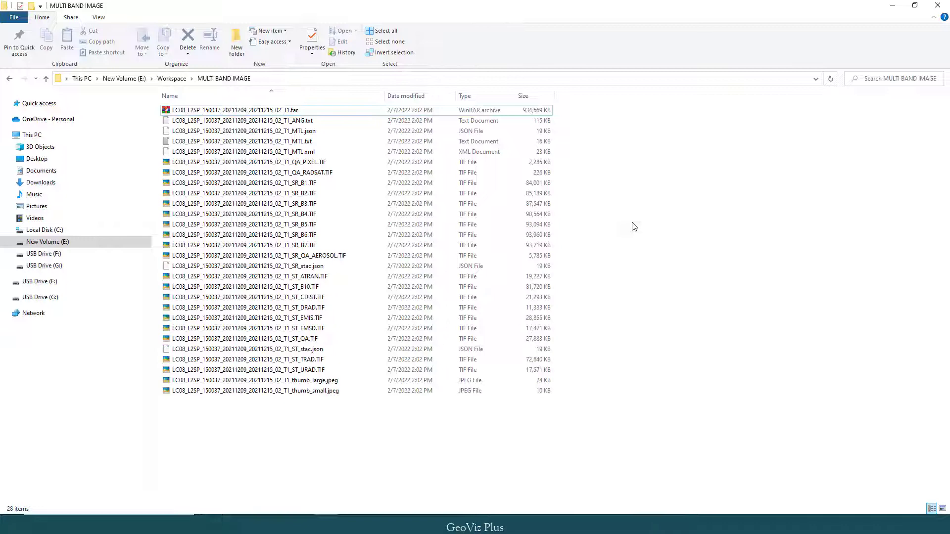
key("ctrl+shift+2")
- Copy the path of the MULTI BAND IMAGE folder
left_click(391, 78)
right_click(391, 79)
left_click(400, 109)
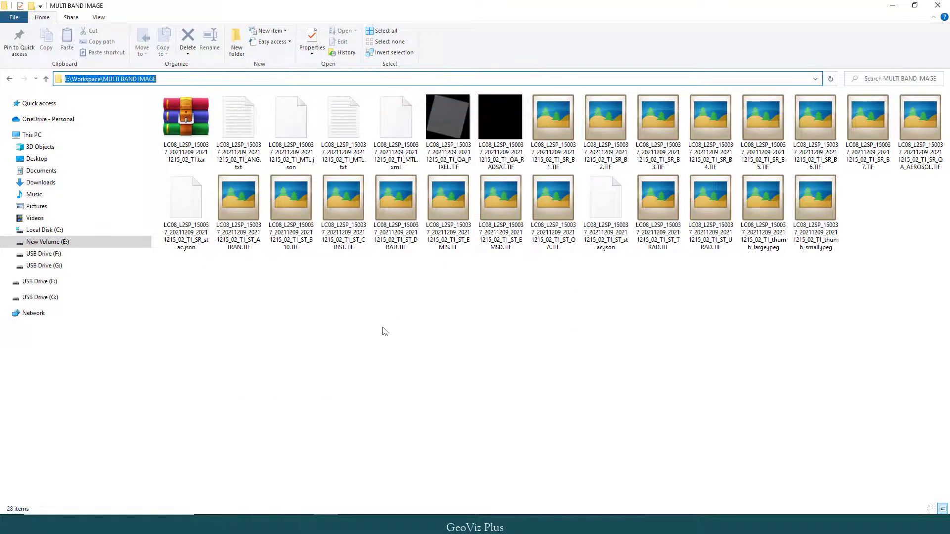
left_click(345, 324)
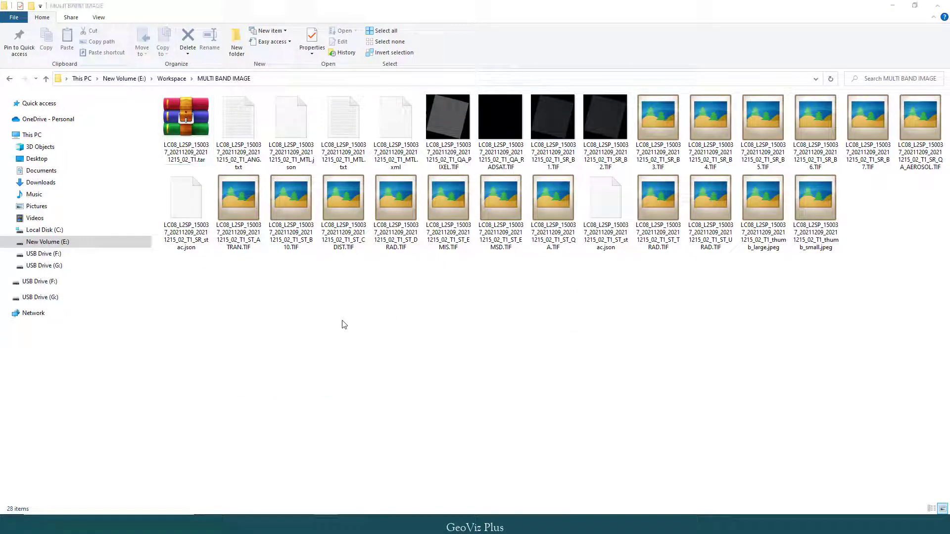
- Search for ARC and launch ArcMap 10.8.1
key("super")
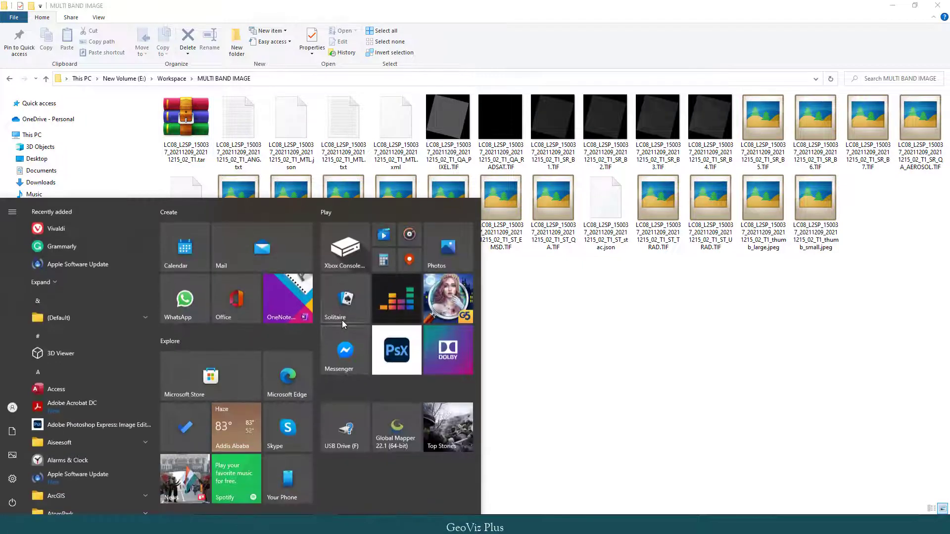
type("ARC")
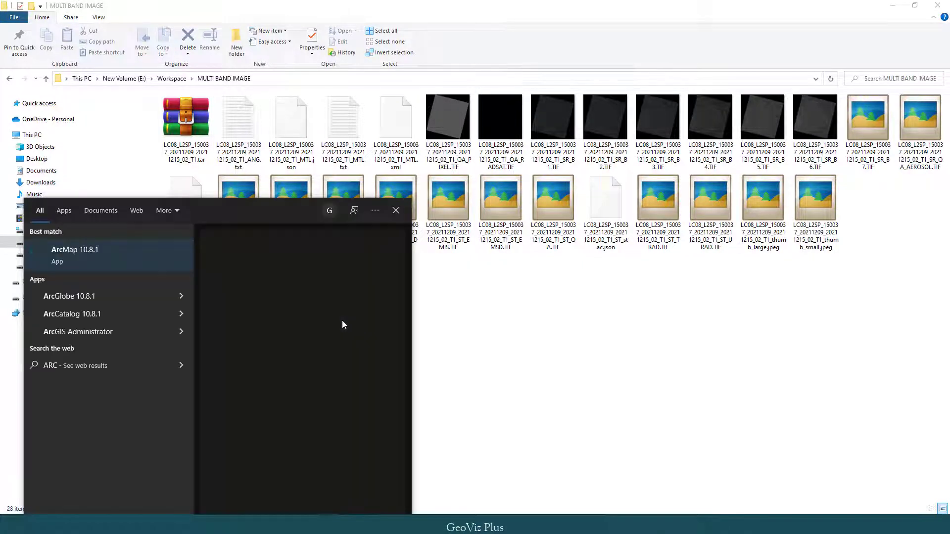
left_click(144, 267)
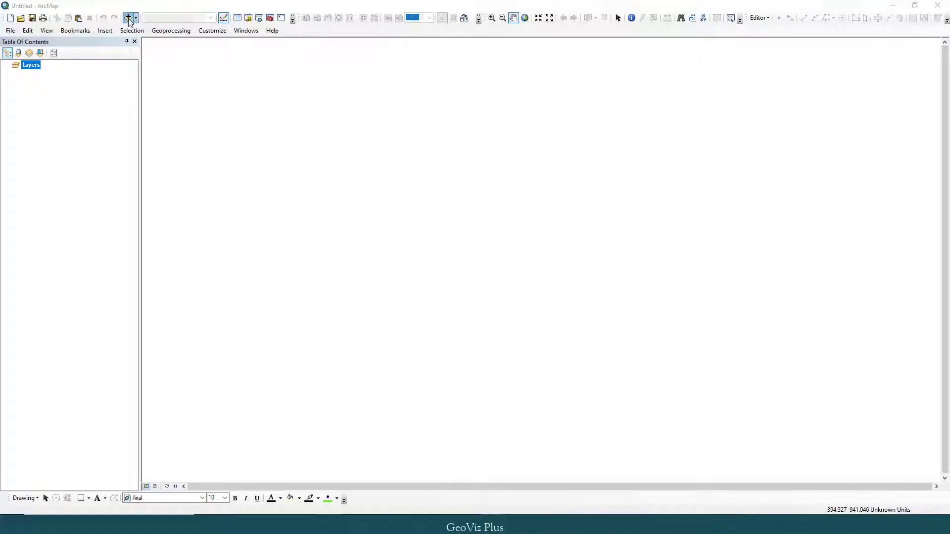
- Add the seven band rasters SR_B1.TIF to SR_B7.TIF to the map and widen the table of contents to show their full names
left_click(128, 18)
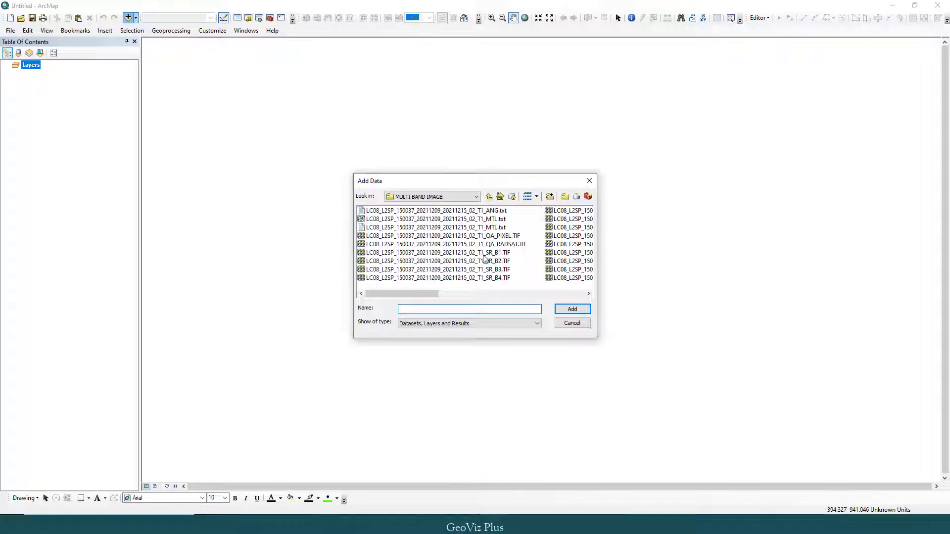
left_click(484, 253)
left_click(488, 262, "ctrl")
left_click(489, 270, "ctrl")
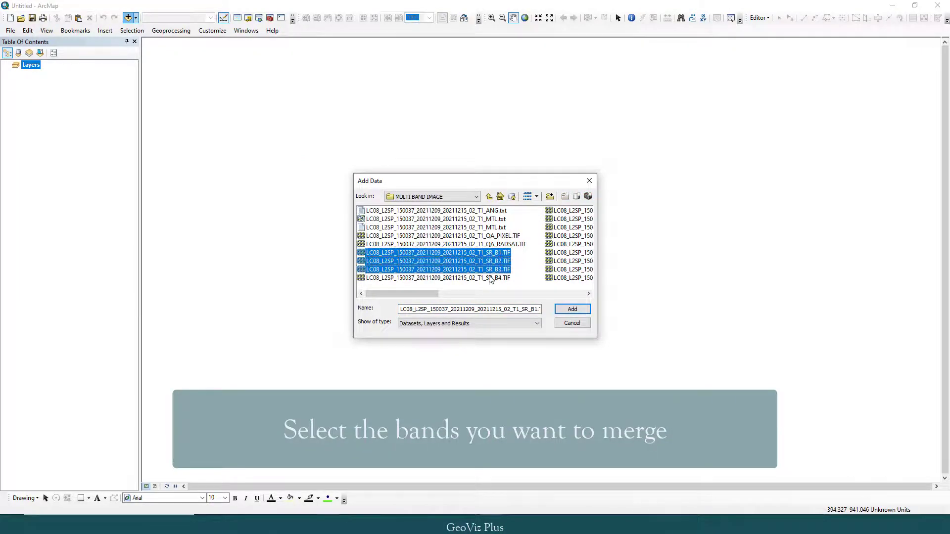
left_click(491, 278, "ctrl")
left_click(466, 294)
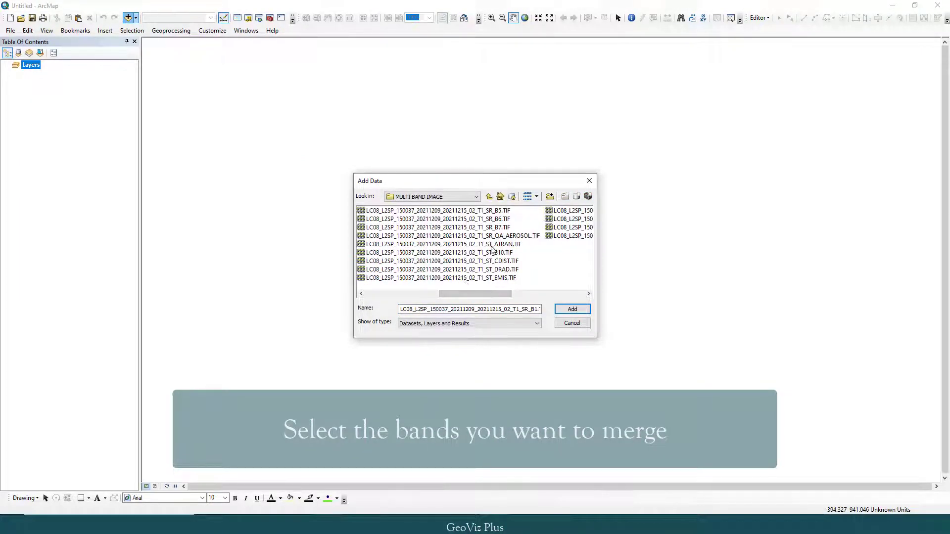
left_click(499, 212)
left_click(500, 220, "ctrl")
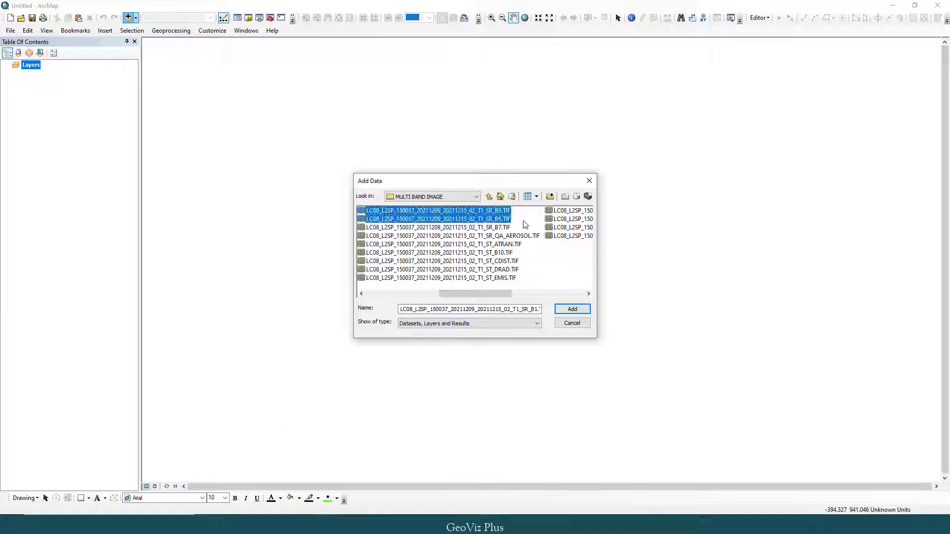
left_click(493, 228, "ctrl")
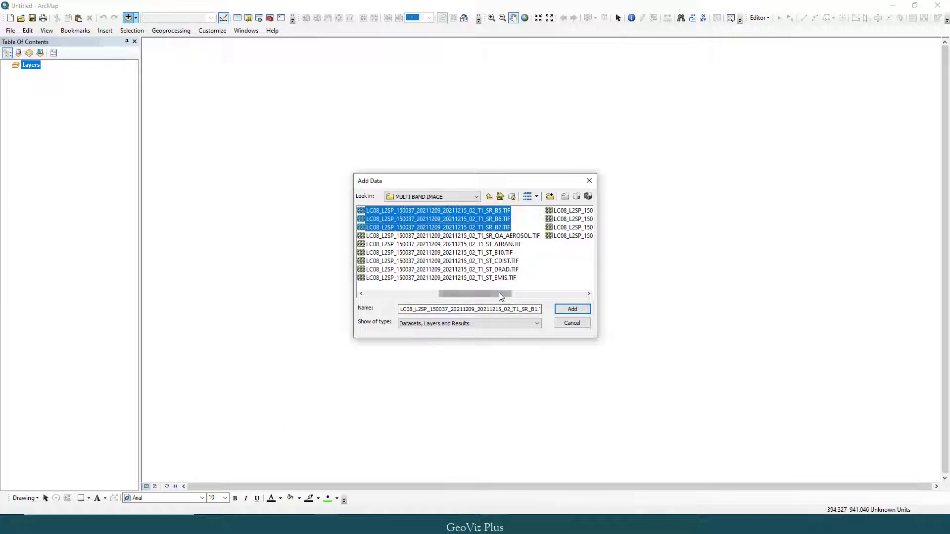
scroll(466, 295, "up", 1)
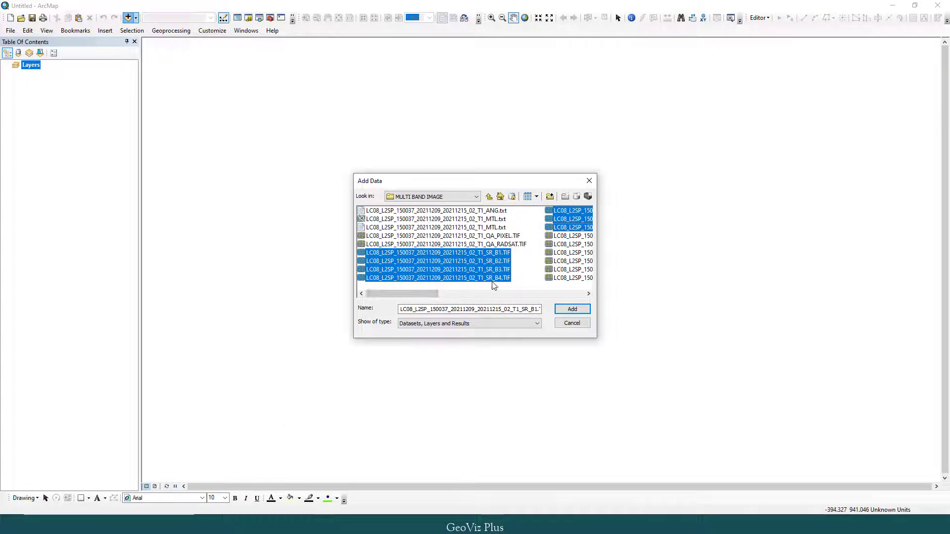
scroll(428, 292, "down", 1)
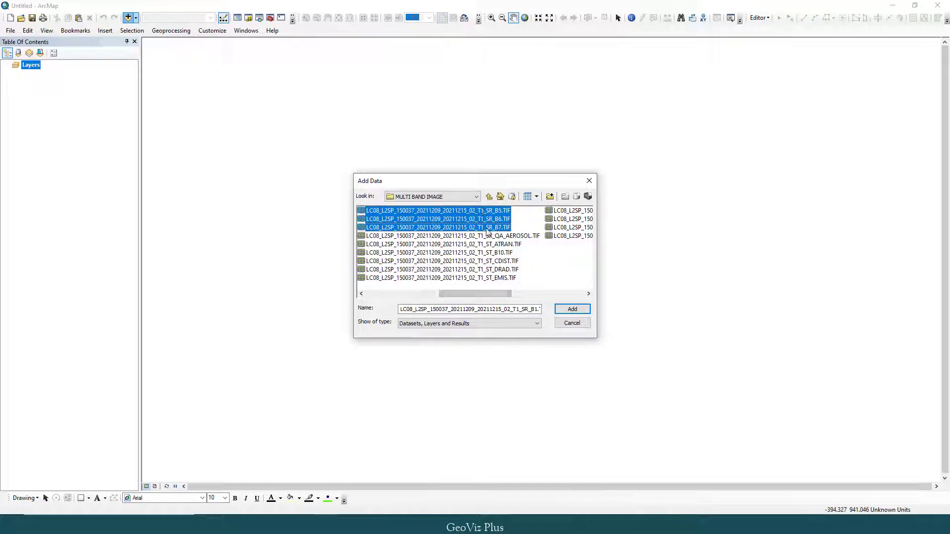
key("Return")
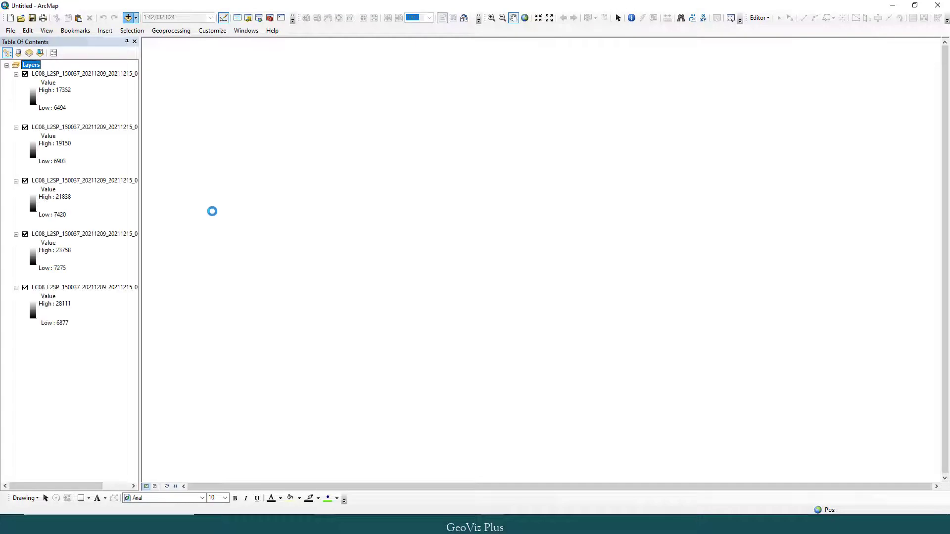
left_click_drag(141, 255, 231, 244)
left_click(133, 458)
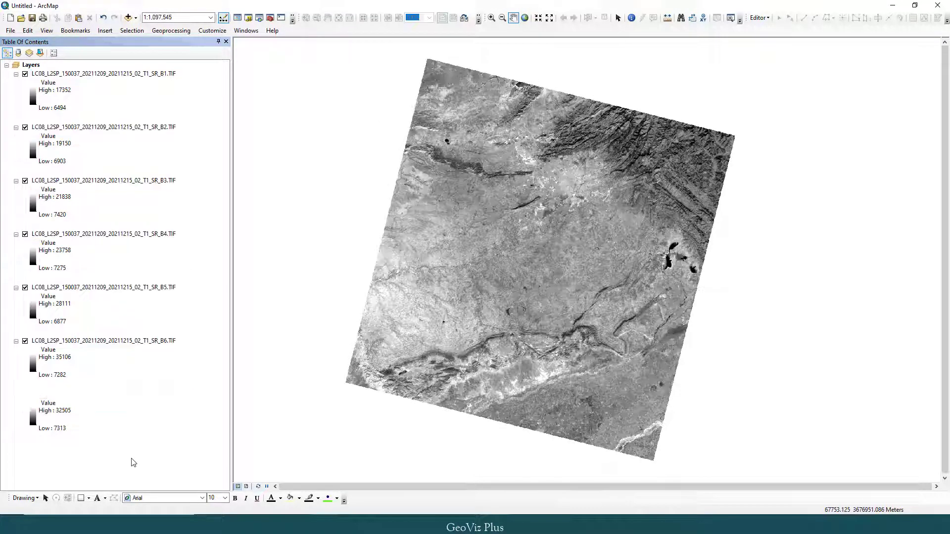
- Open the Composite Bands tool from Data Management Tools, Raster, Raster Processing
left_click(271, 18)
left_click(484, 141)
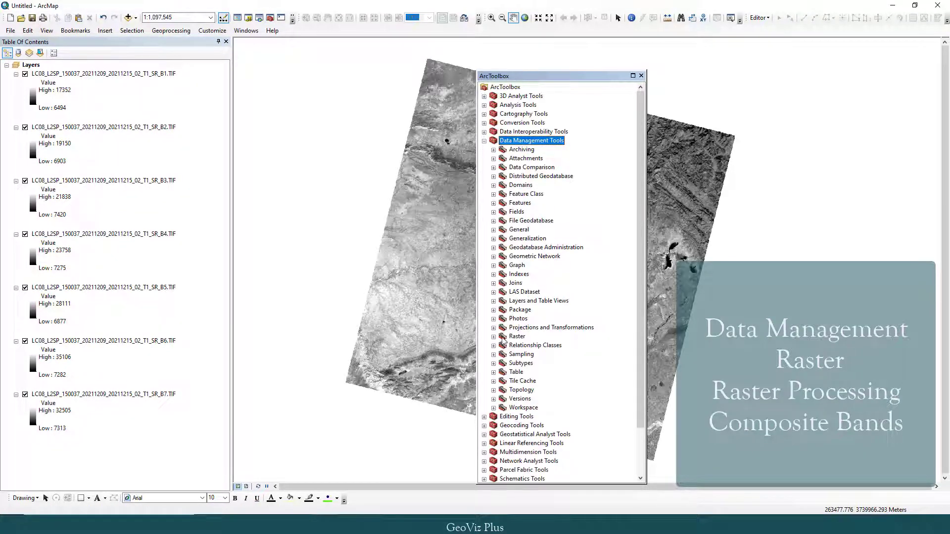
left_click(494, 337)
scroll(542, 341, "down", 1)
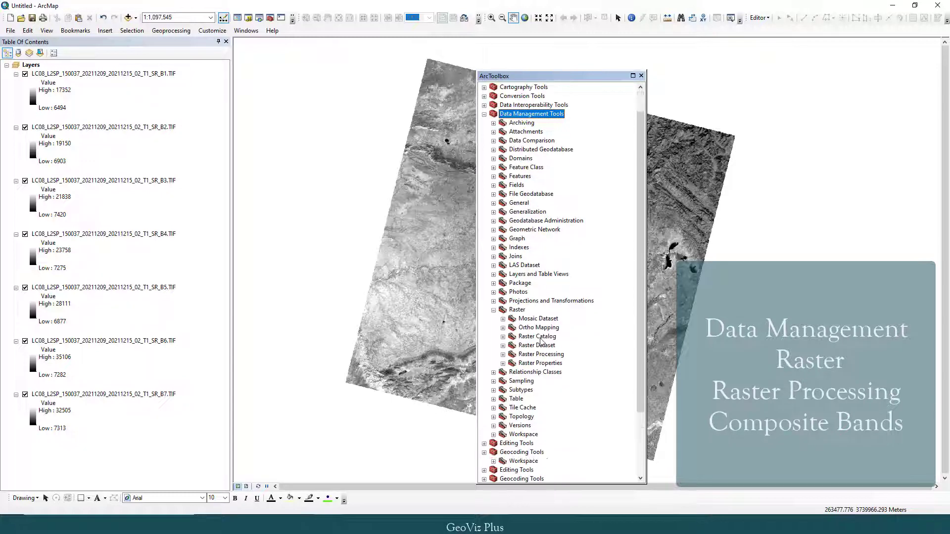
left_click(503, 355)
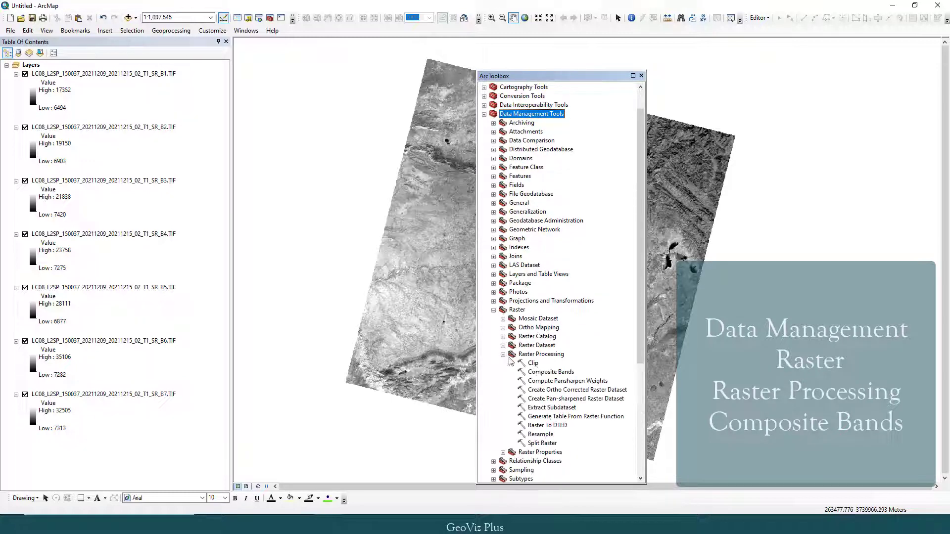
left_click(554, 372)
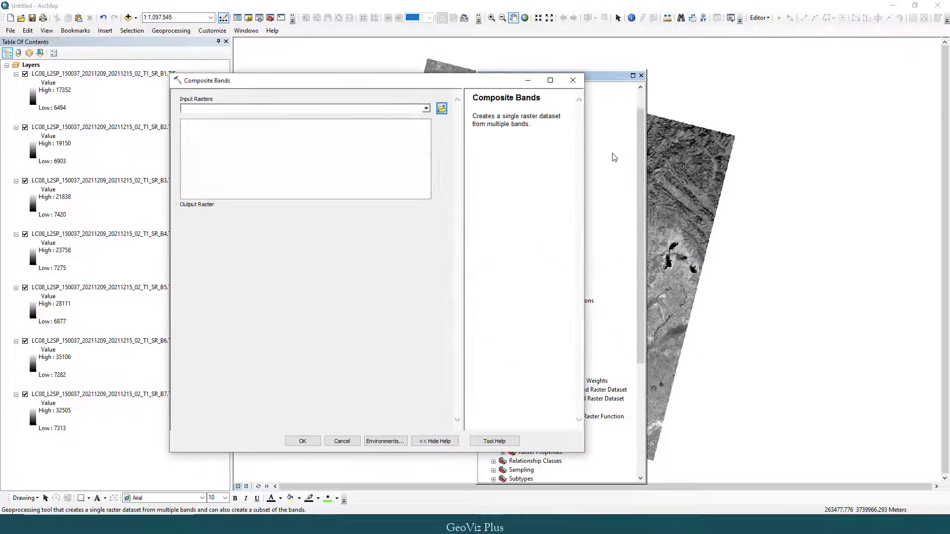
left_click_drag(475, 88, 558, 88)
- Add SR_B1.TIF, SR_B2.TIF, SR_B3.TIF and SR_B4.TIF in order as input rasters for Composite Bands
left_click(509, 109)
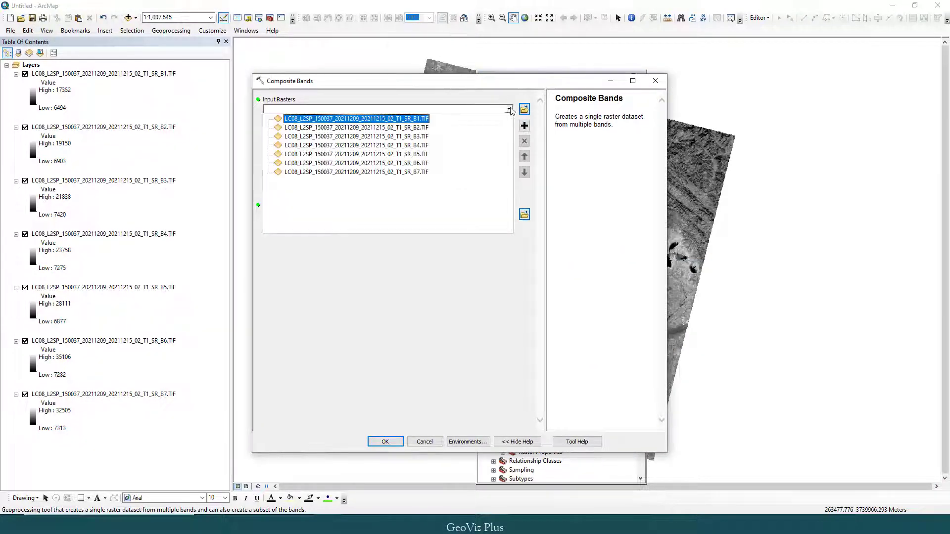
left_click(413, 120)
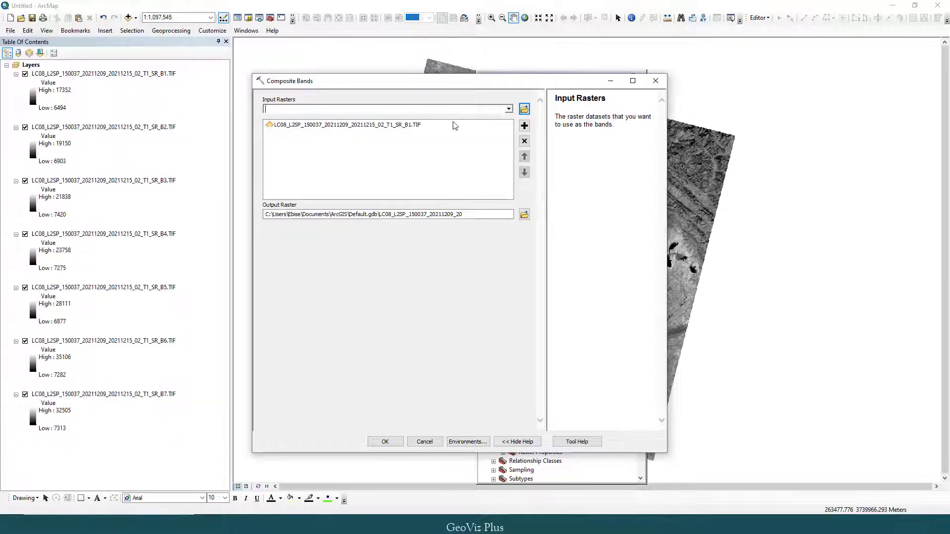
left_click(508, 108)
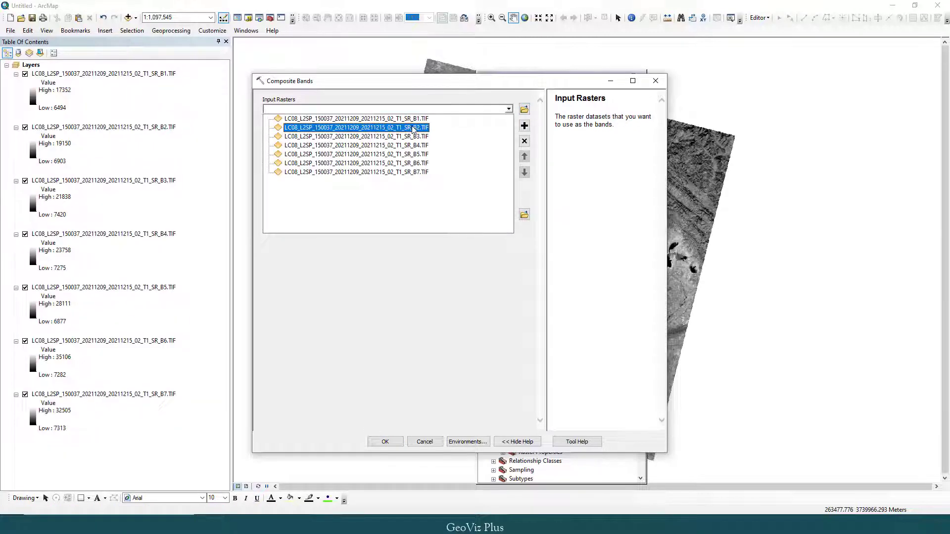
left_click(419, 129)
left_click(509, 109)
left_click(477, 138)
left_click(509, 109)
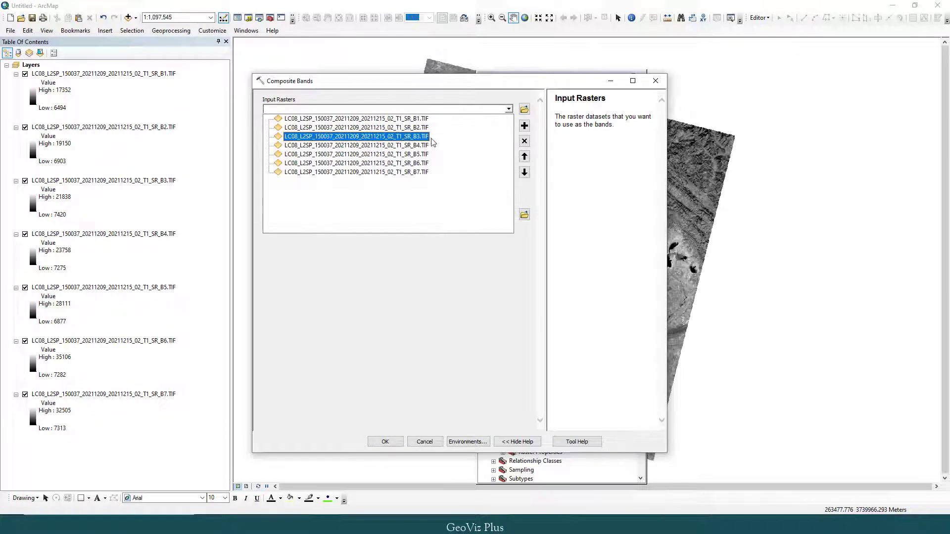
left_click(428, 146)
- Add SR_B5.TIF, SR_B6.TIF and SR_B7.TIF in order to the Composite Bands input rasters
left_click(509, 109)
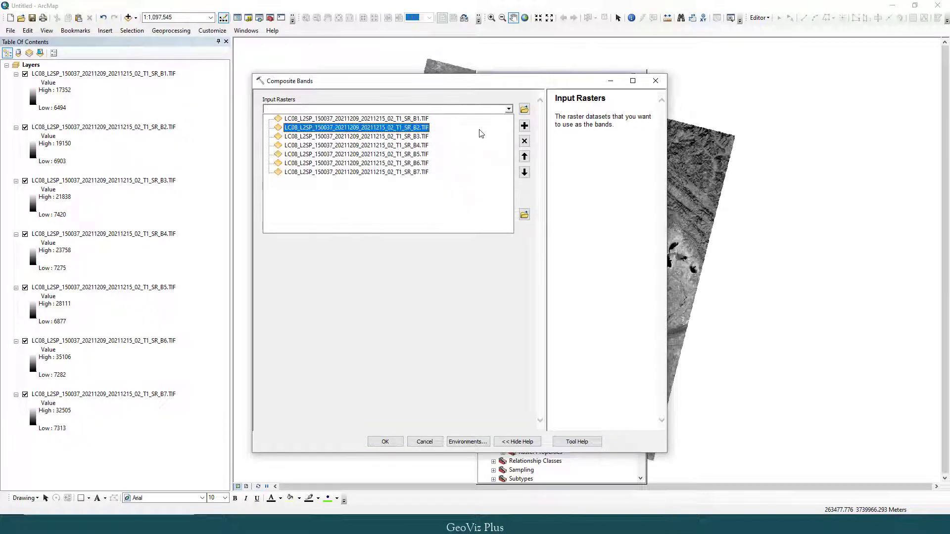
left_click(422, 154)
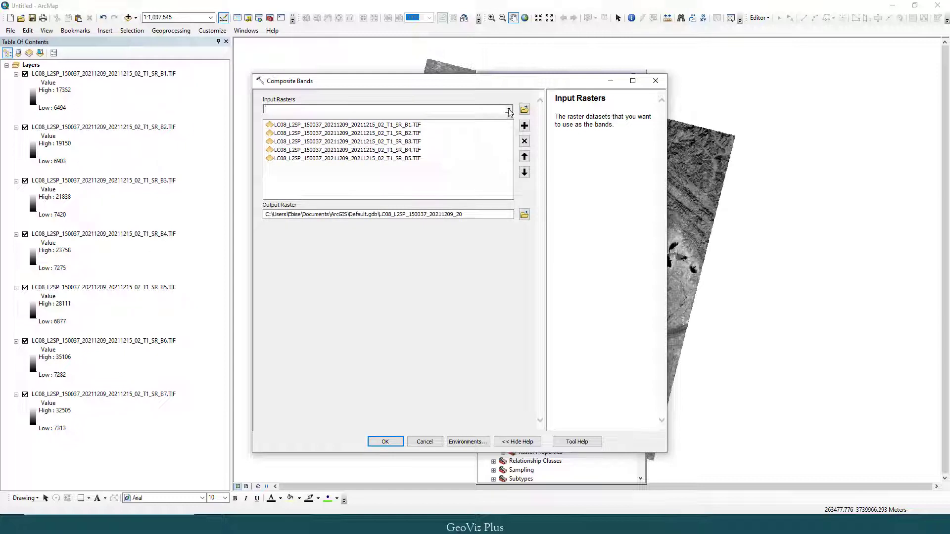
left_click(509, 109)
left_click(479, 161)
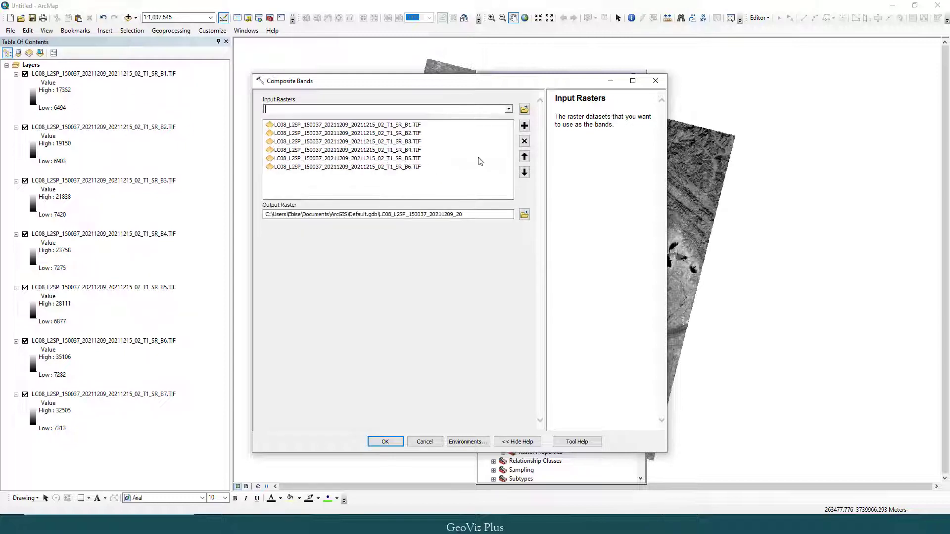
left_click(509, 109)
left_click(425, 171)
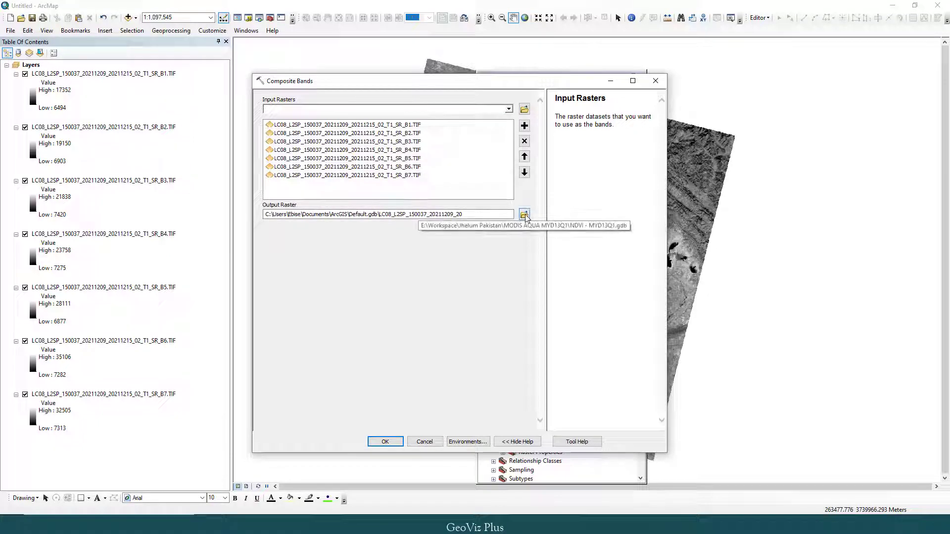
- Create a folder named PROCESSED inside MULTI BAND IMAGE and open it as the output raster location
left_click(524, 214)
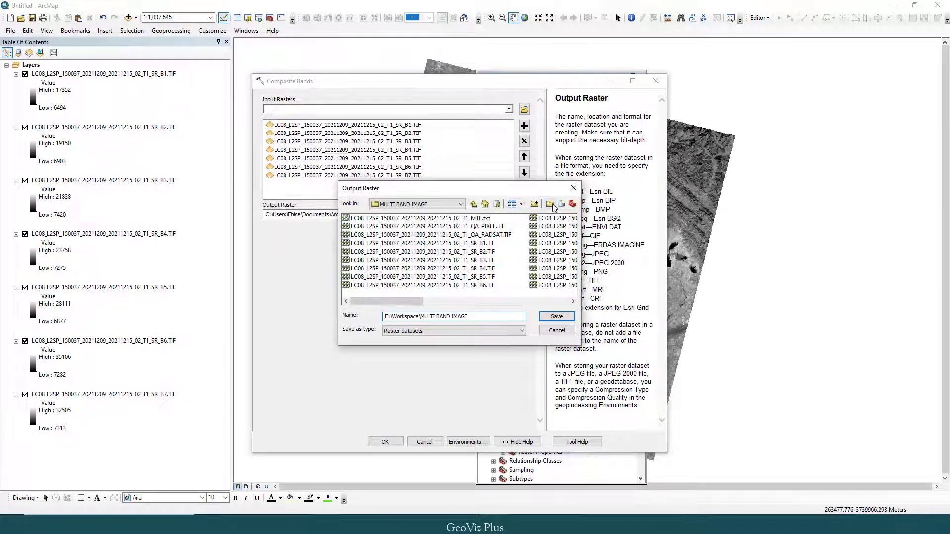
left_click(549, 204)
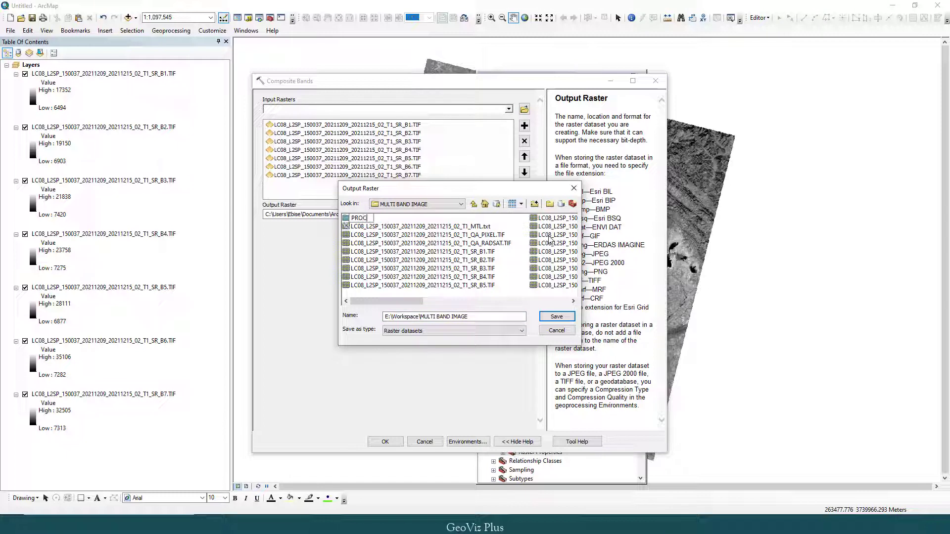
type("PROCESSED")
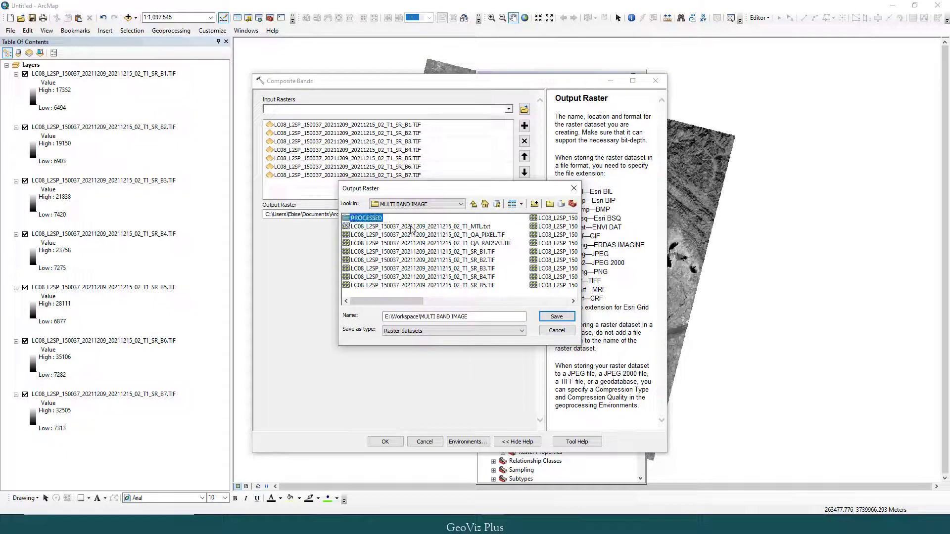
double_click(366, 218)
- Try running Composite Bands with the output raster named LC08_20211209_Comp, shortened to 20211209_Comp, in the PROCESSED folder
left_click_drag(495, 317, 385, 316)
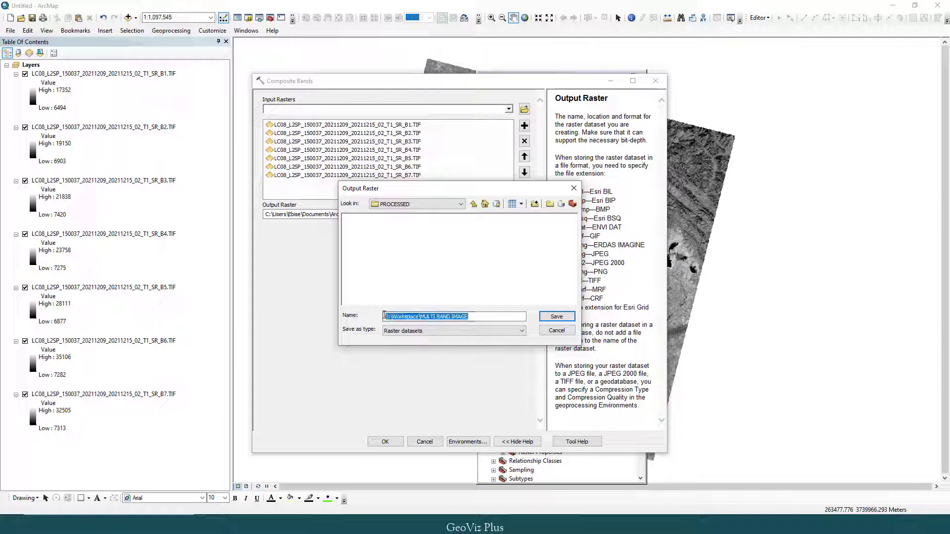
type("LC08_202")
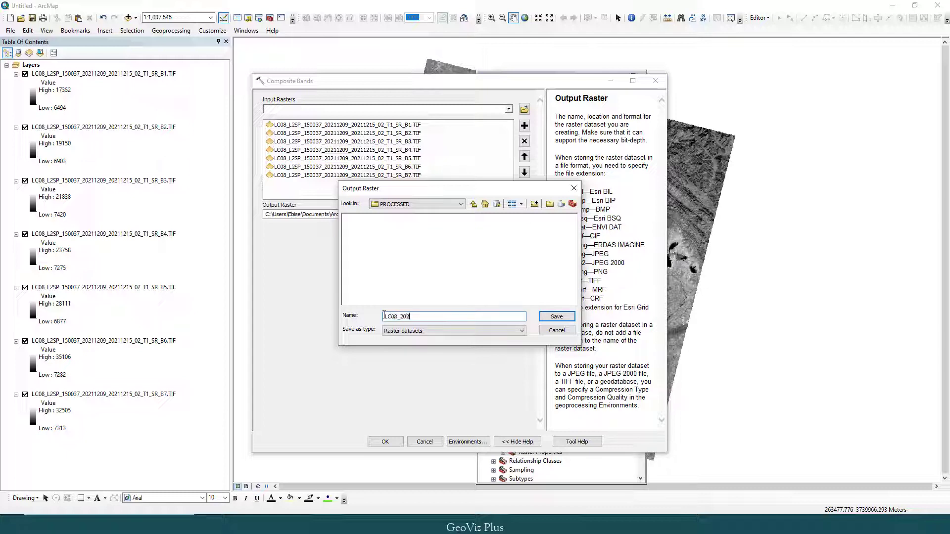
type("11209_Comp")
key("Return")
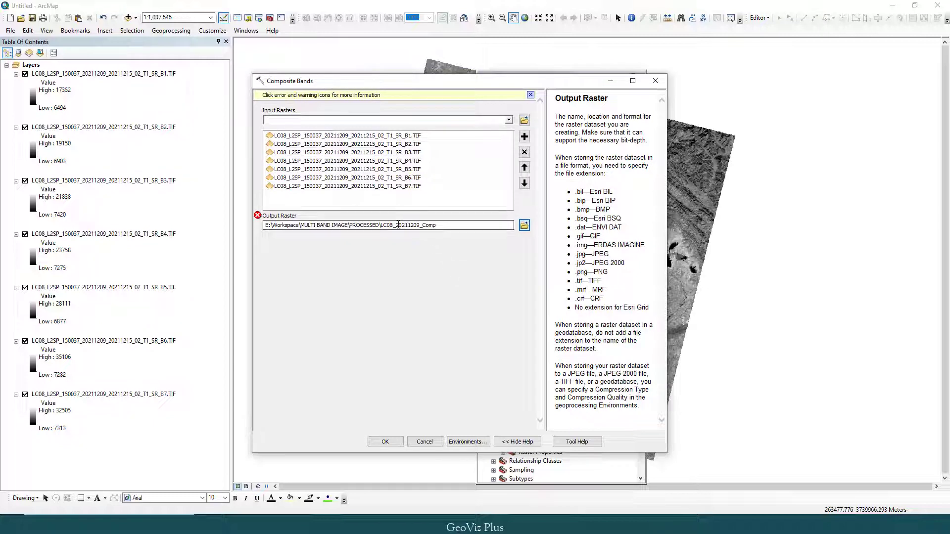
left_click(396, 227)
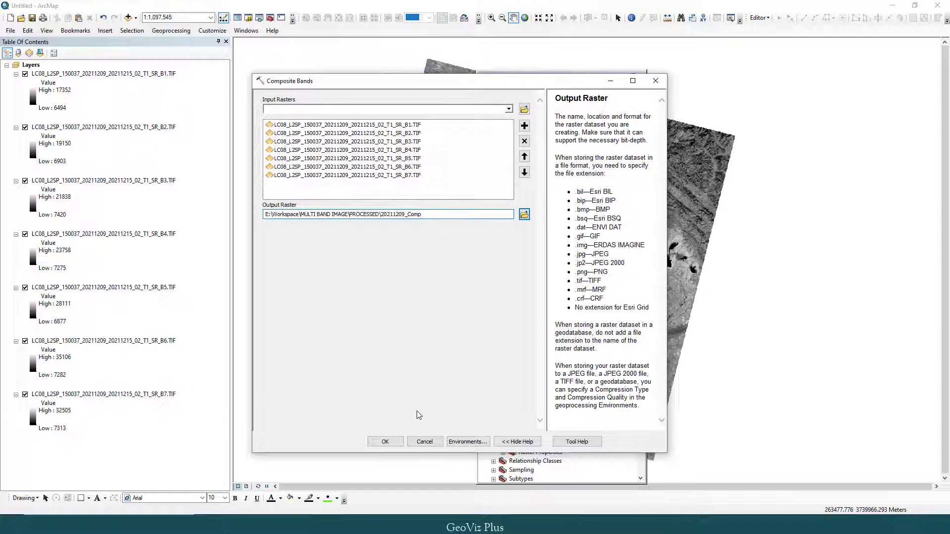
left_click(395, 446)
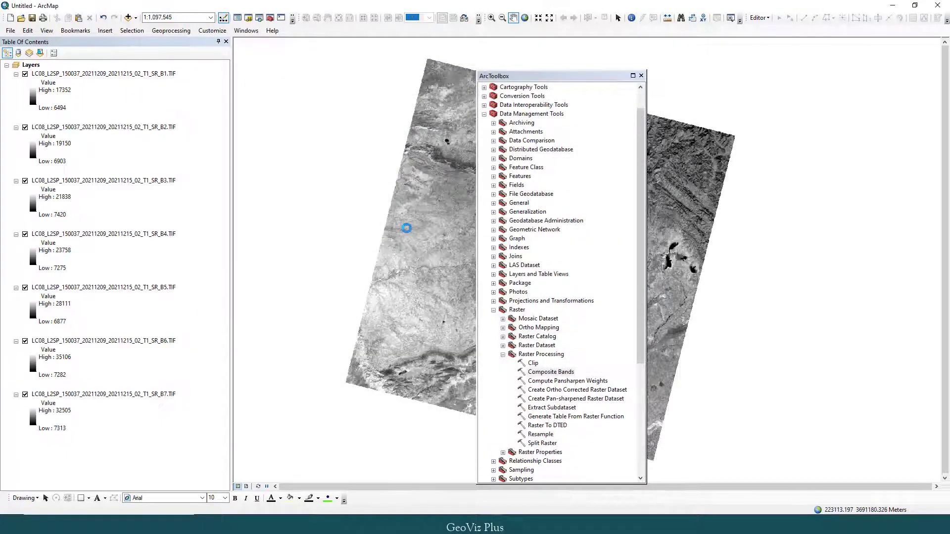
- Move the toolbox window off the image and collapse the legends of the seven band layers, SR_B1.TIF to SR_B7.TIF
left_click_drag(584, 75, 822, 58)
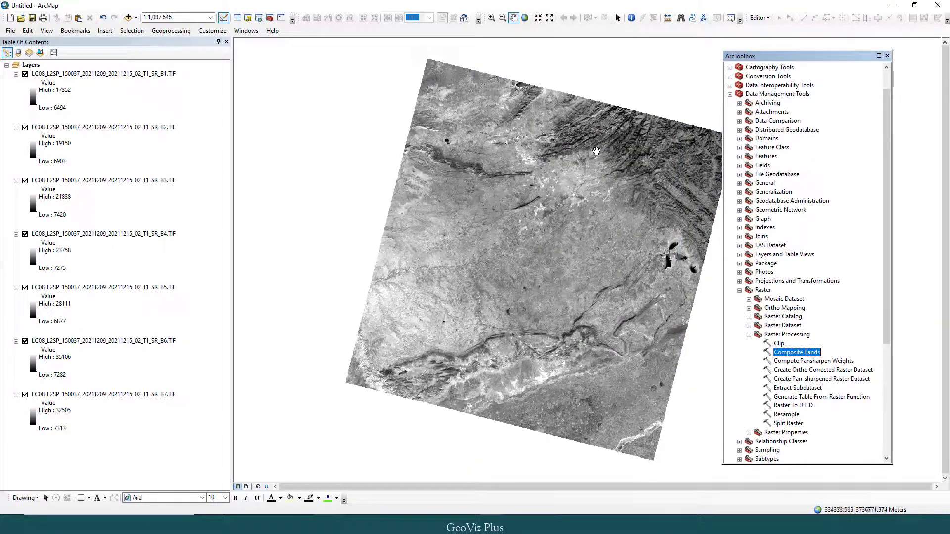
left_click(15, 73)
left_click(16, 83)
left_click(15, 92)
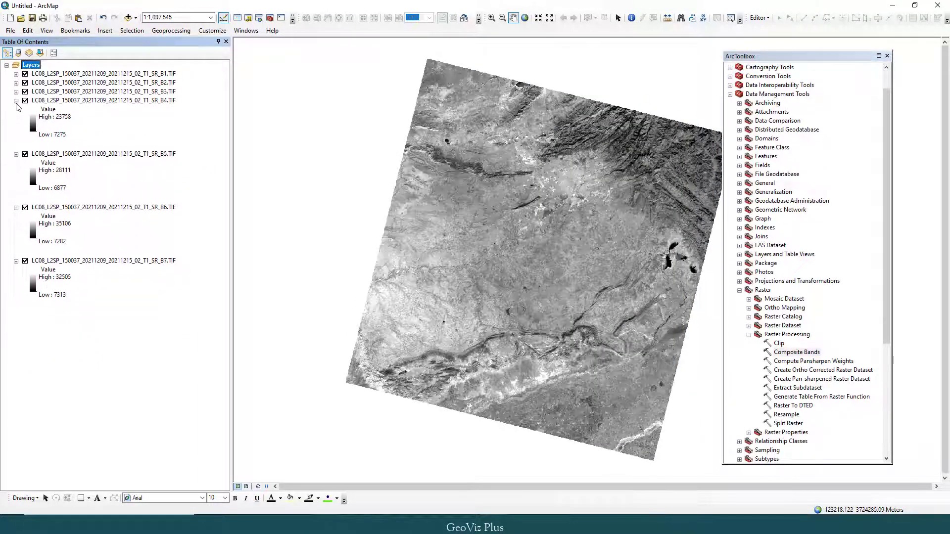
left_click(15, 101)
left_click(16, 109)
left_click(16, 119)
left_click(16, 128)
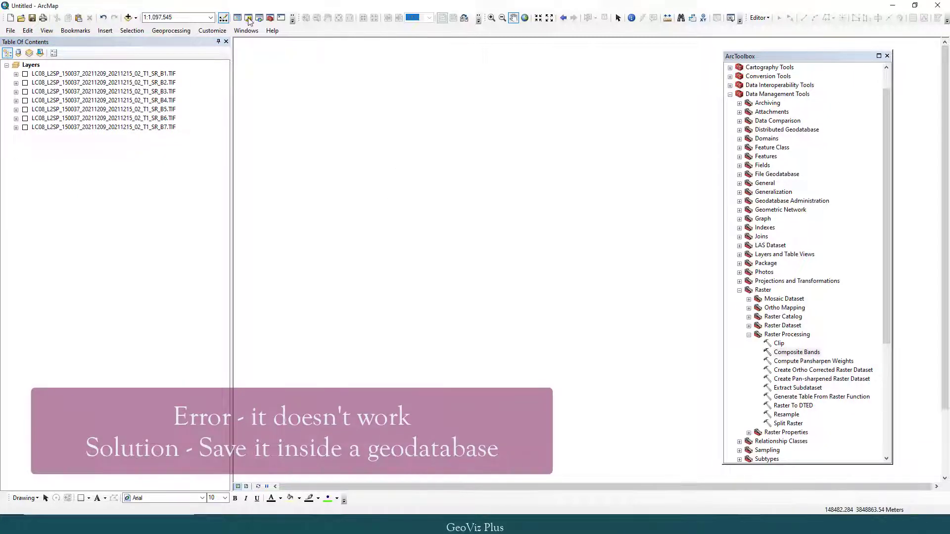
- Create a file geodatabase named Composite inside the PROCESSED folder of MULTI BAND IMAGE
left_click(249, 19)
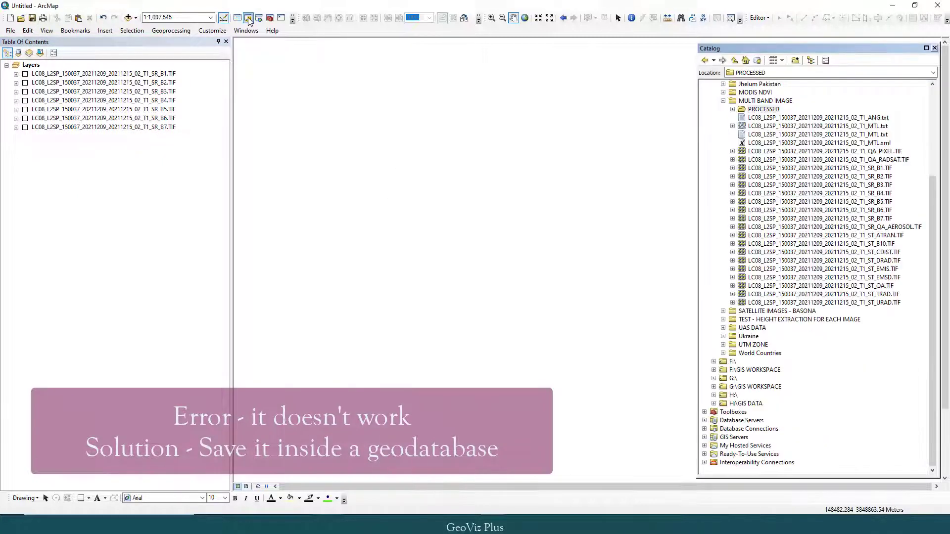
right_click(756, 110)
mouse_move(798, 173)
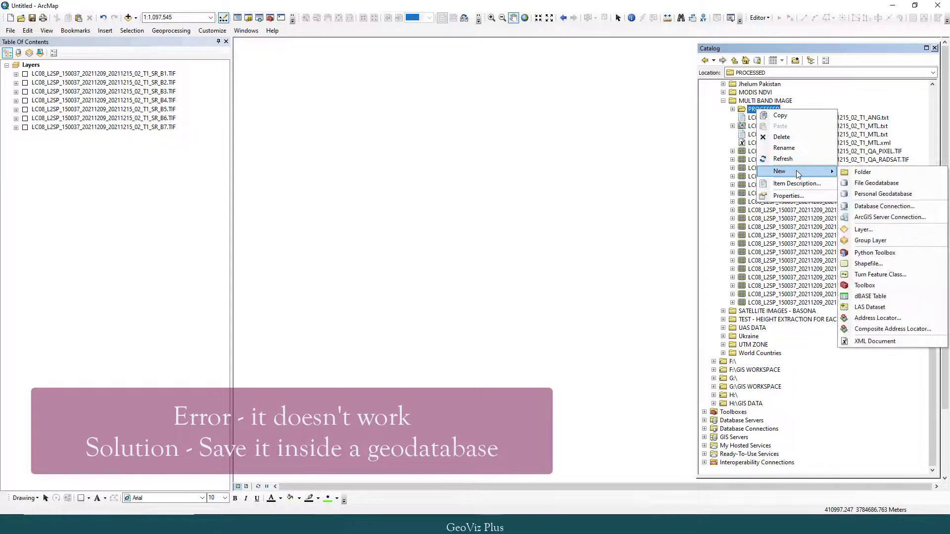
left_click(874, 184)
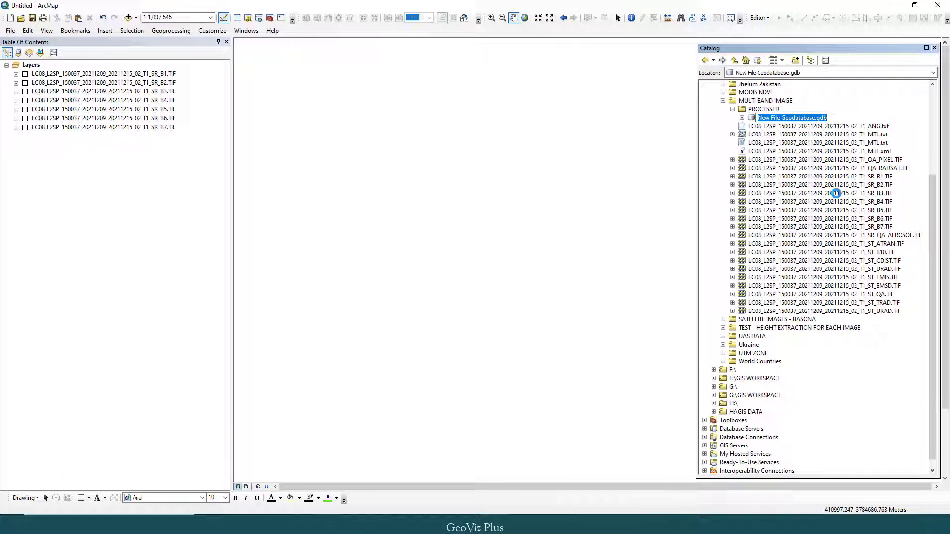
type("Co")
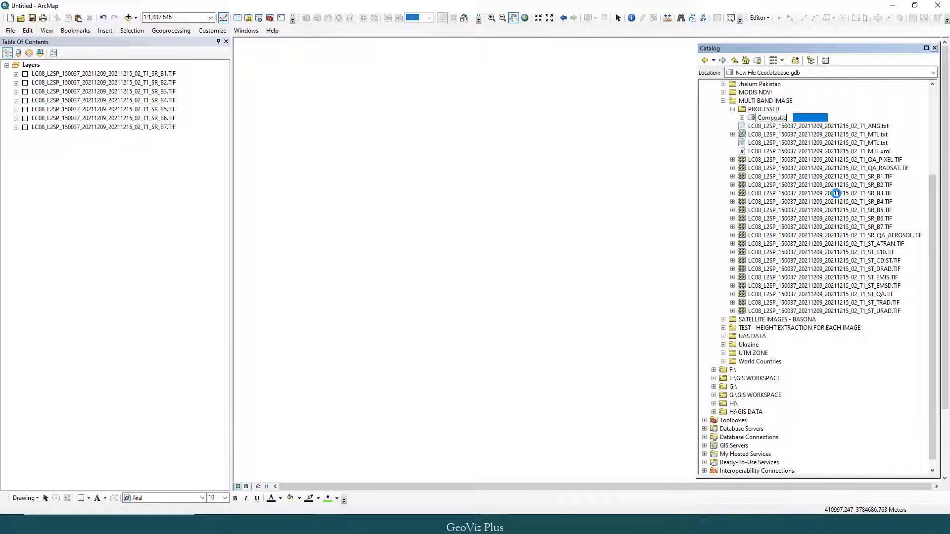
type("mposite")
key("Return")
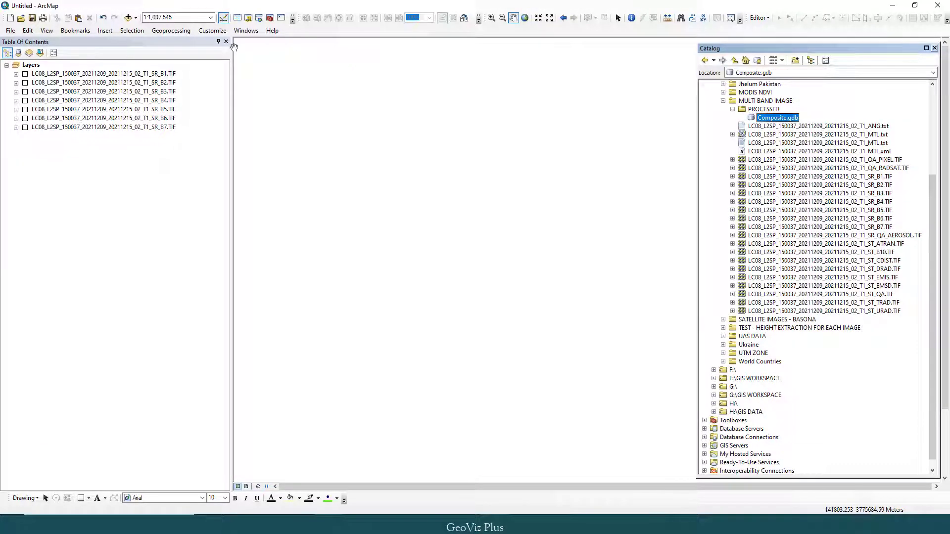
- Reopen the Composite Bands tool and add SR_B1.TIF, SR_B2.TIF, SR_B3.TIF and SR_B4.TIF in order as input rasters
left_click(270, 18)
double_click(799, 352)
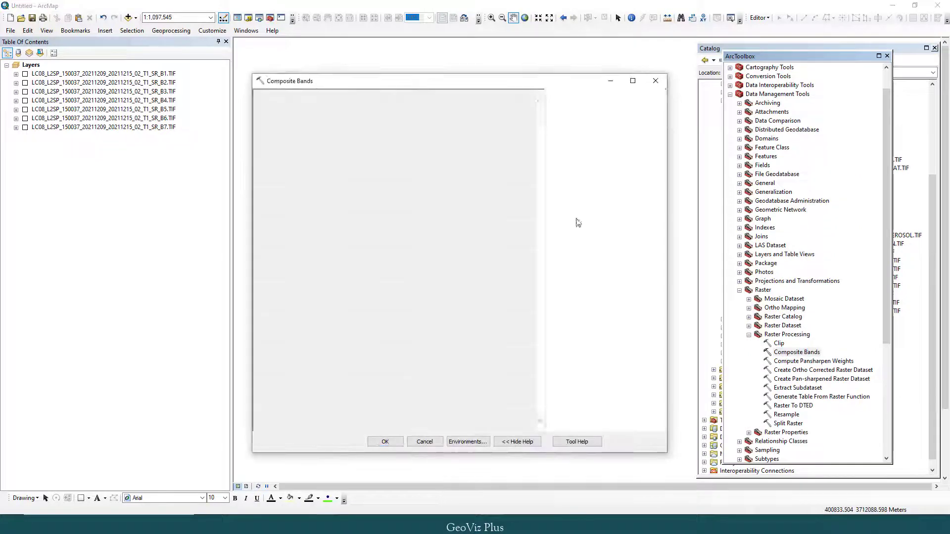
left_click(509, 109)
left_click(393, 121)
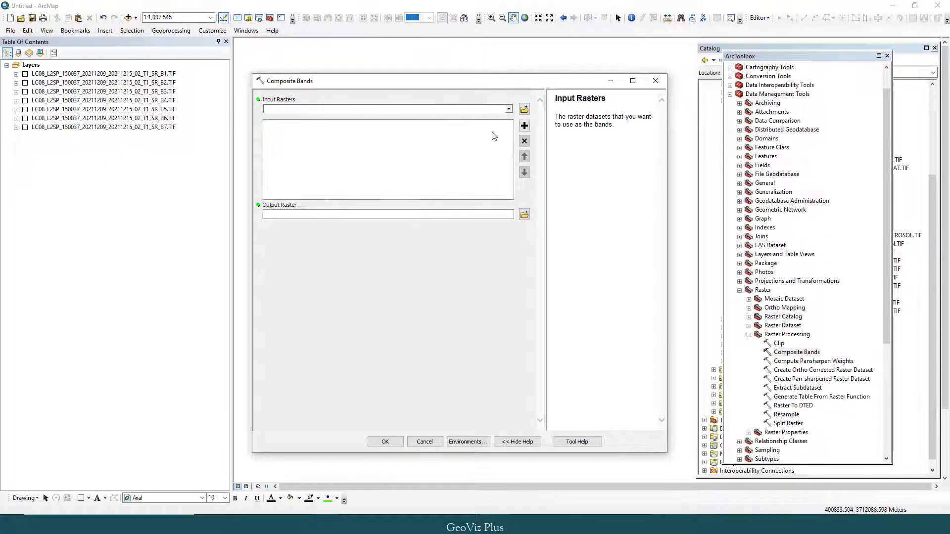
left_click(510, 109)
left_click(422, 129)
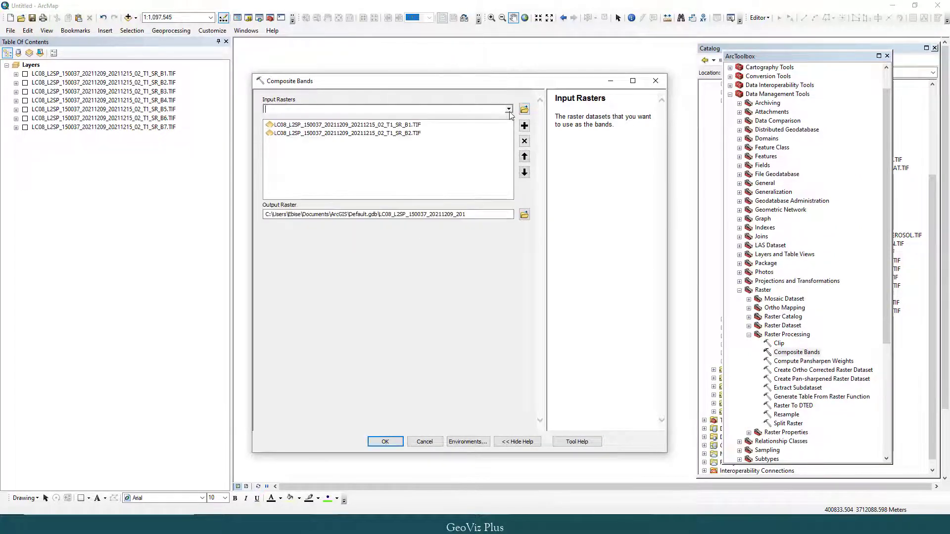
left_click(509, 109)
left_click(447, 137)
left_click(509, 109)
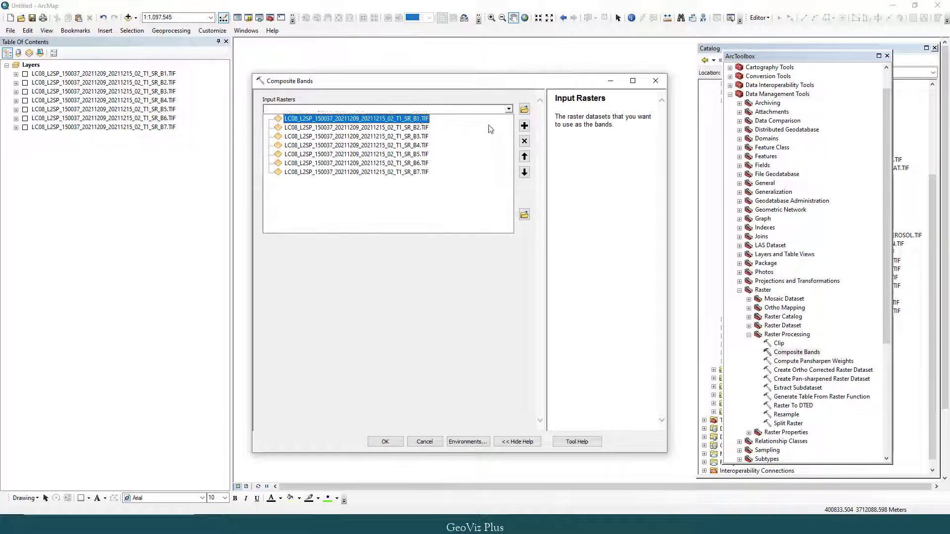
left_click(445, 145)
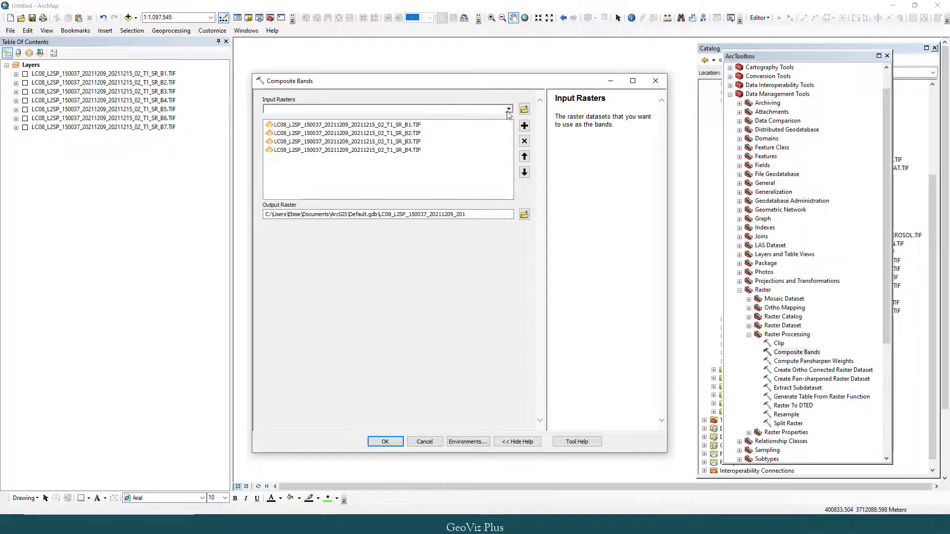
- Add SR_B5.TIF, SR_B6.TIF and SR_B7.TIF in order to complete the Composite Bands input rasters
left_click(508, 109)
left_click(446, 152)
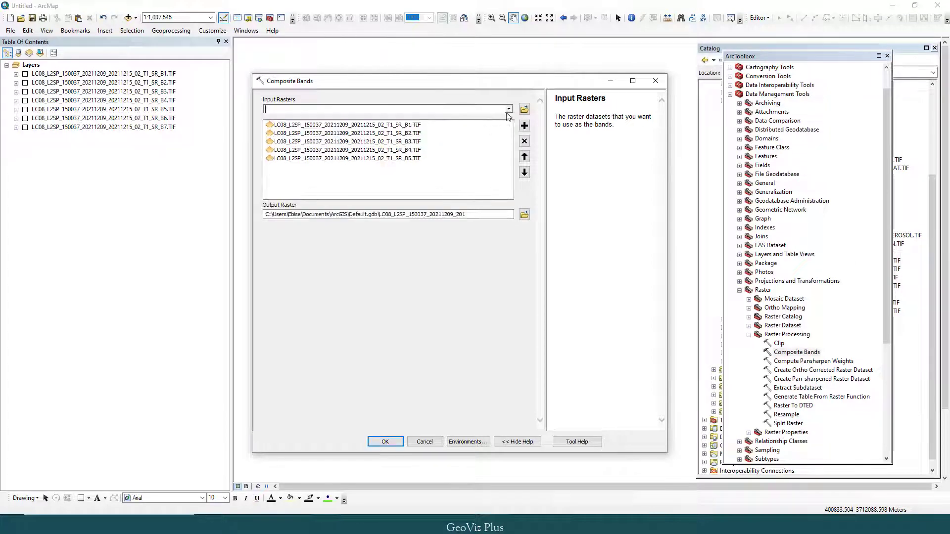
left_click(508, 109)
left_click(446, 161)
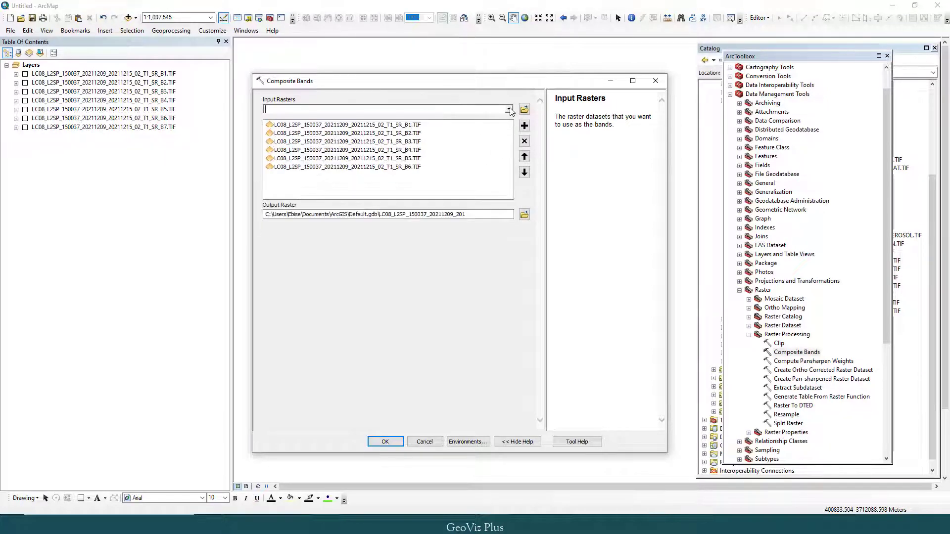
left_click(508, 109)
left_click(445, 170)
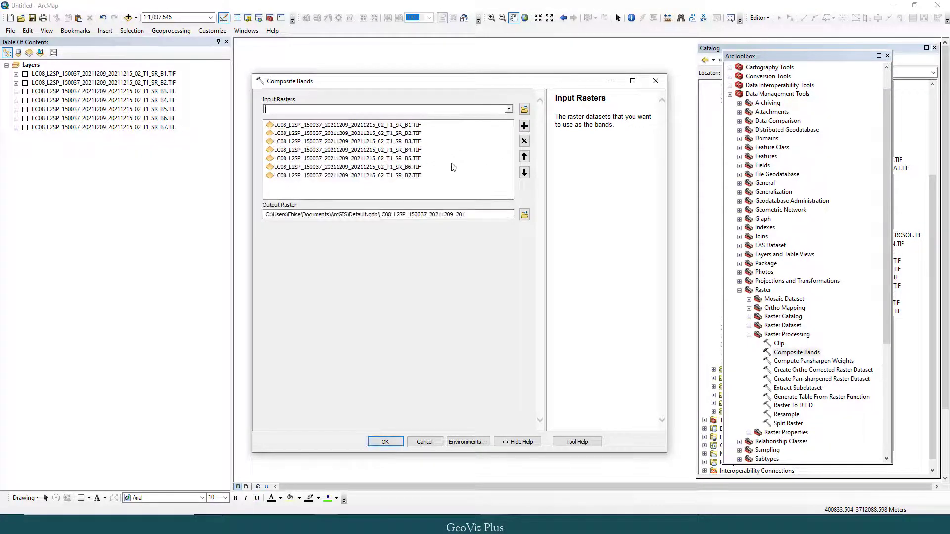
- Set the output raster to Comp_21 inside Composite.gdb and run Composite Bands
left_click(525, 216)
double_click(384, 222)
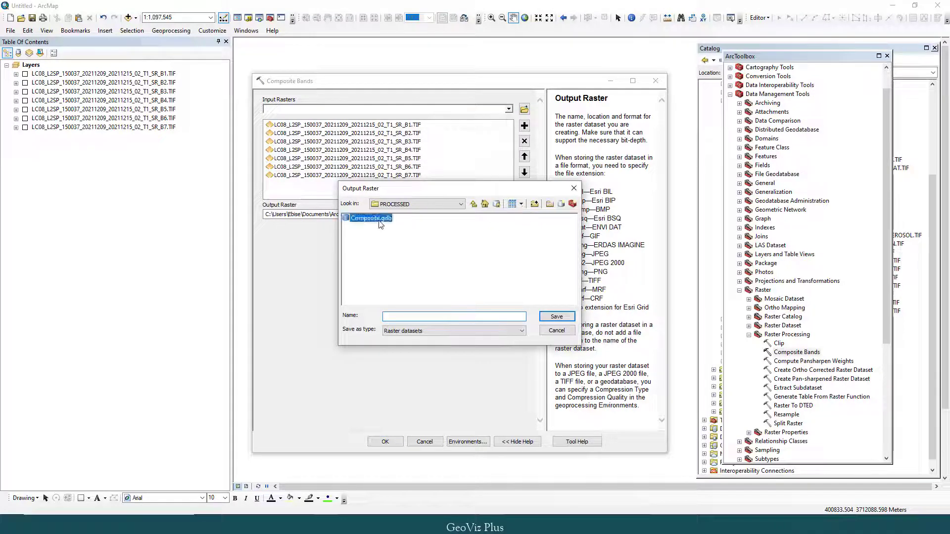
left_click(407, 314)
type("Comp_2")
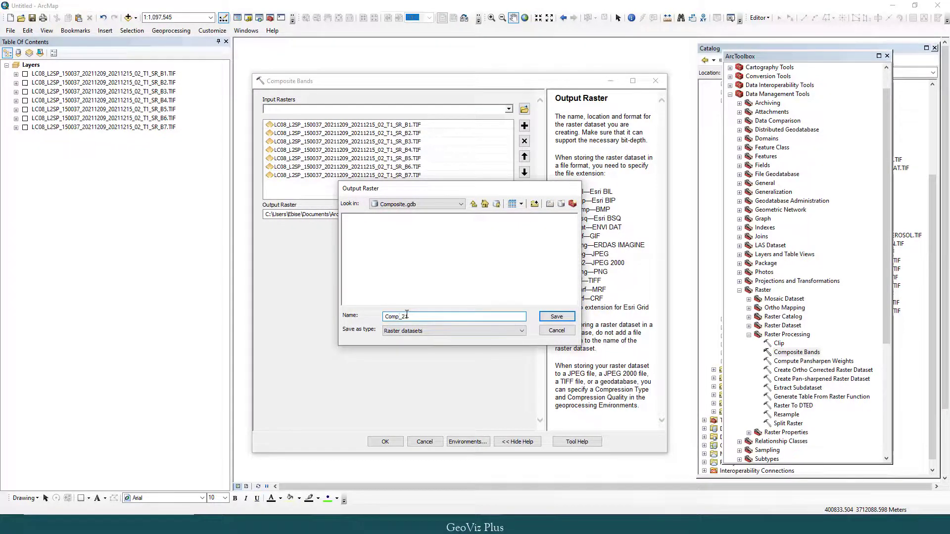
key("Return")
left_click(386, 442)
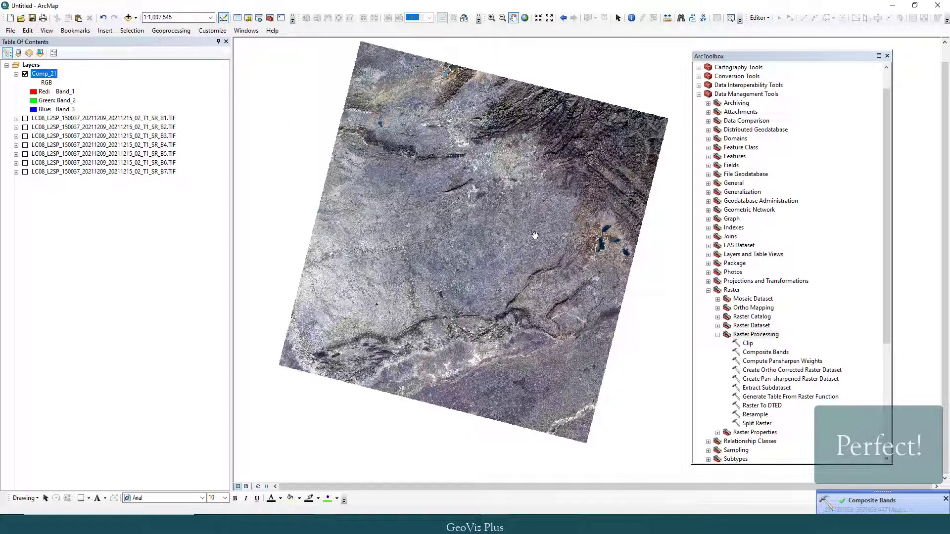
left_click(35, 93)
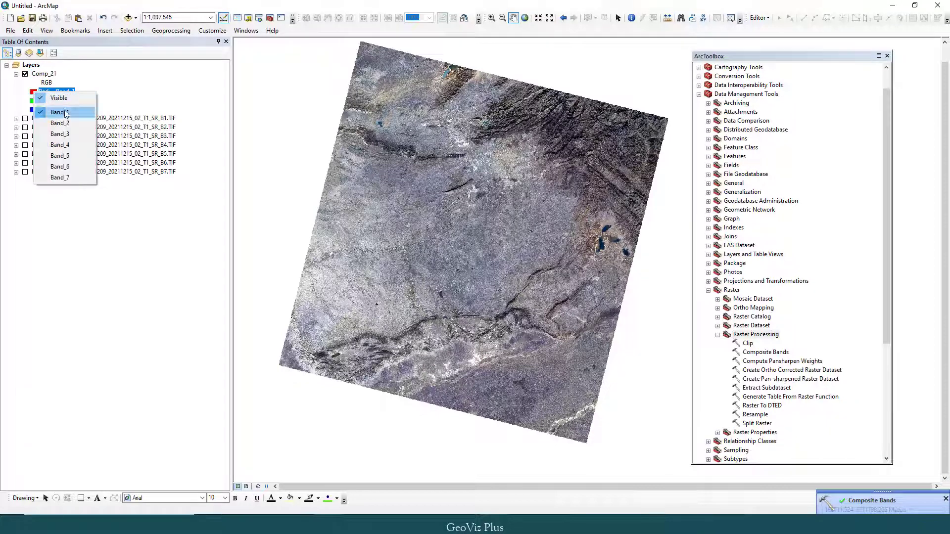
left_click(33, 102)
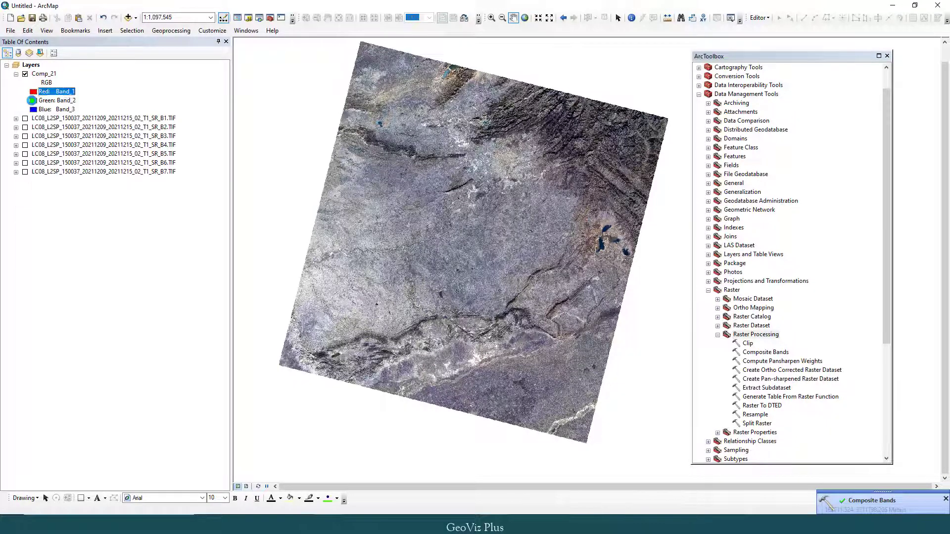
left_click(33, 101)
left_click(26, 251)
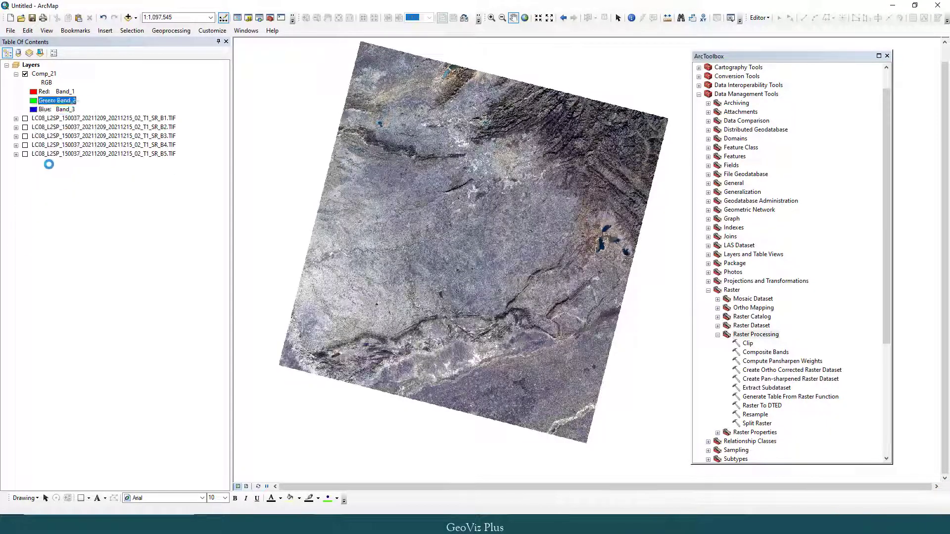
- Remove the seven single-band layers, SR_B1.TIF to SR_B7.TIF, from the map, keeping only Comp_21
left_click(106, 120)
left_click(114, 170, "shift")
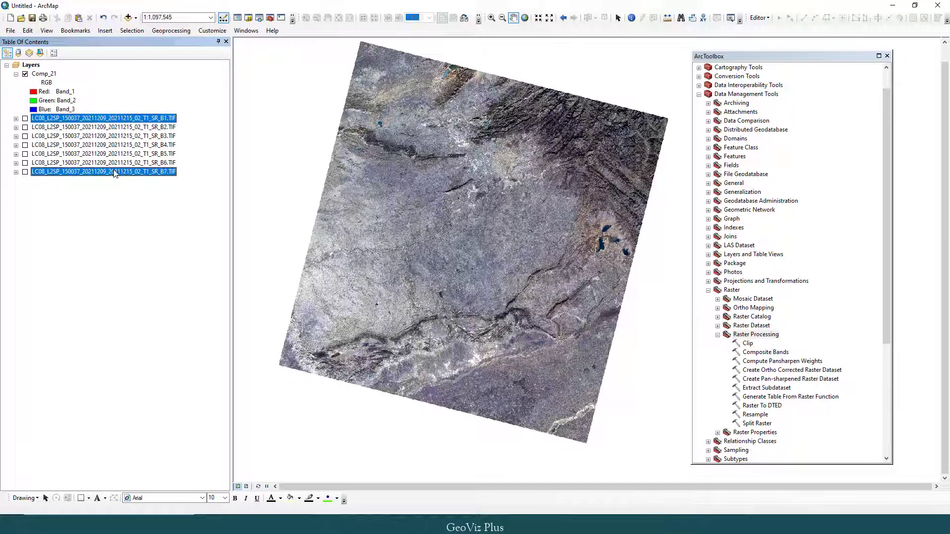
right_click(101, 155)
left_click(129, 172)
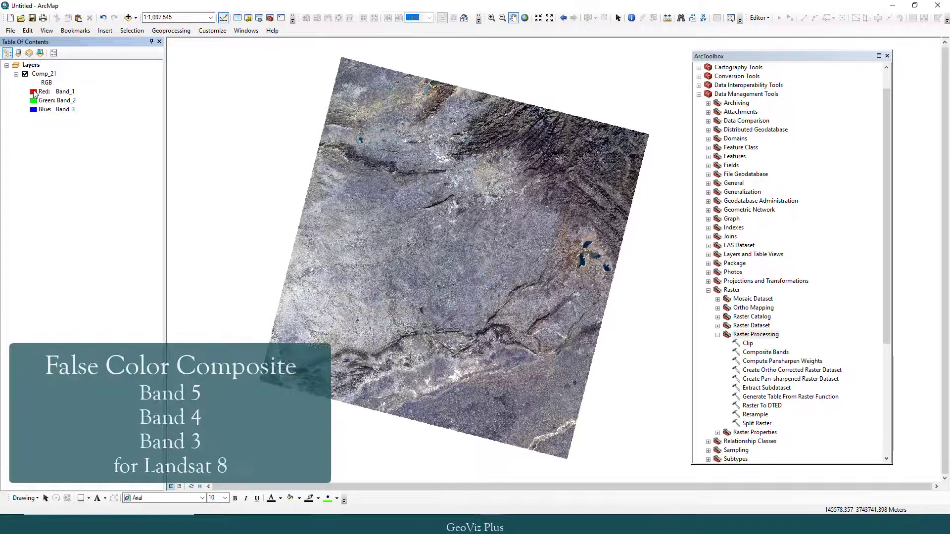
- Display Comp_21 as a false color composite with red as Band_5, green as Band_4 and blue as Band_3
left_click(33, 92)
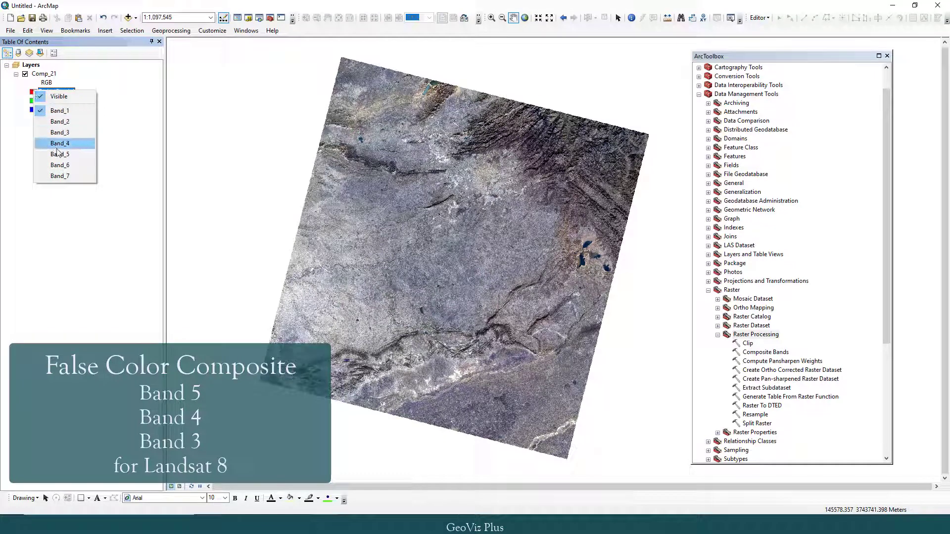
left_click(59, 154)
left_click(34, 101)
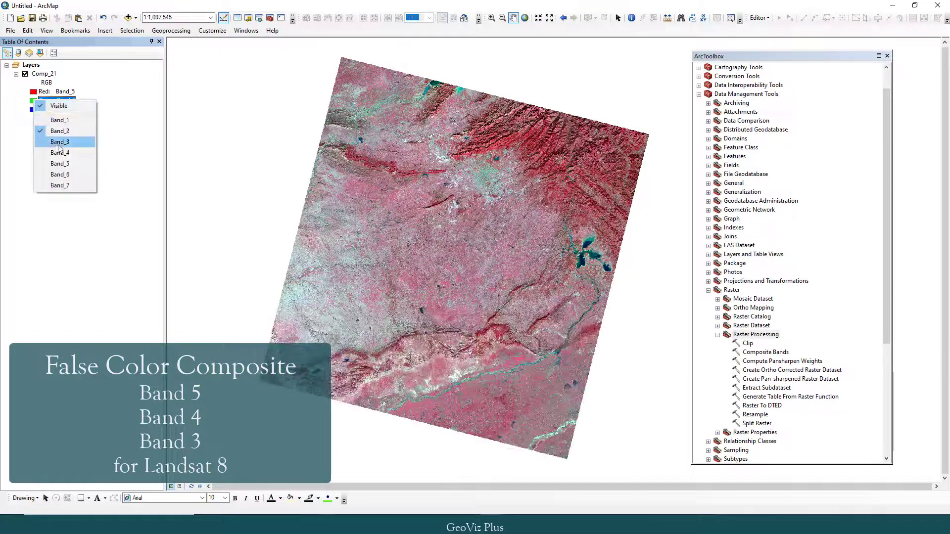
left_click(59, 152)
left_click(34, 111)
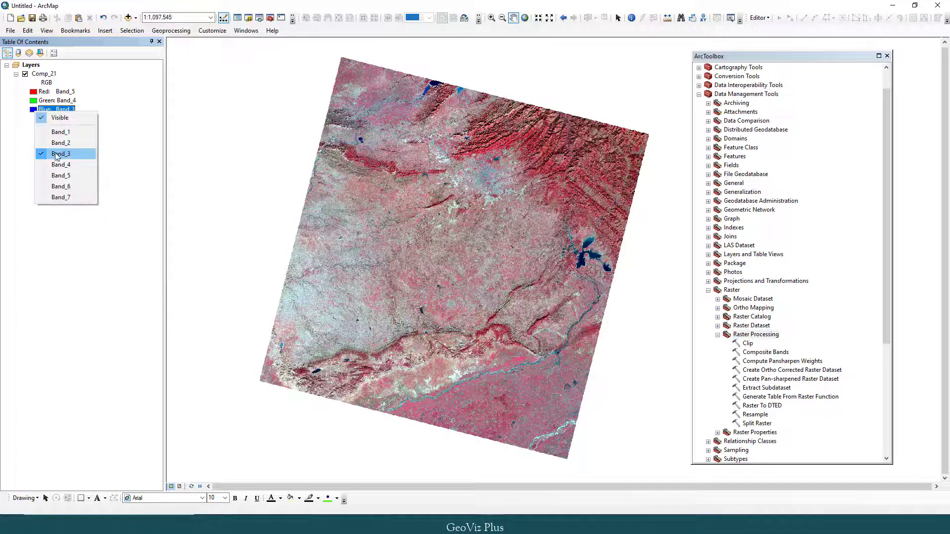
left_click(59, 156)
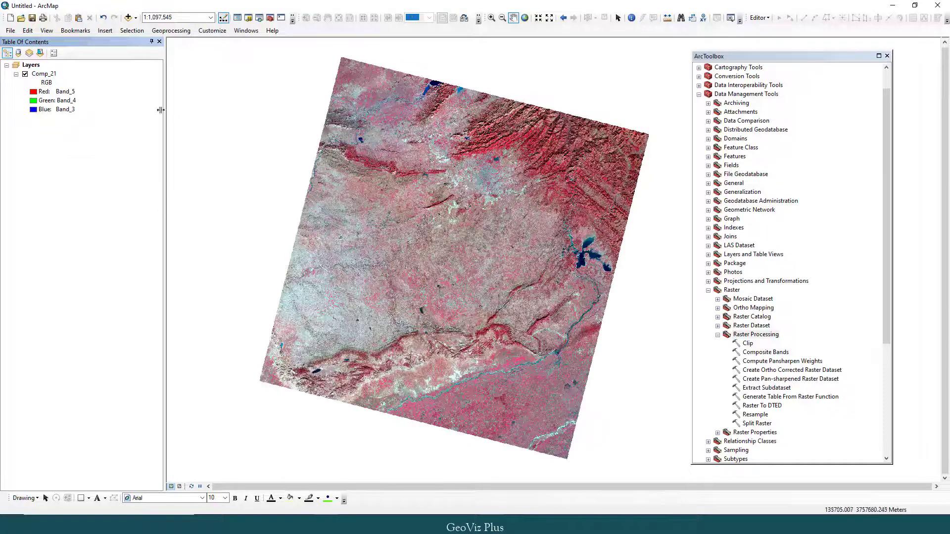
- Change the Comp_21 symbology stretch type to Standard Deviations and apply it to the RGB composite
right_click(48, 78)
left_click(95, 207)
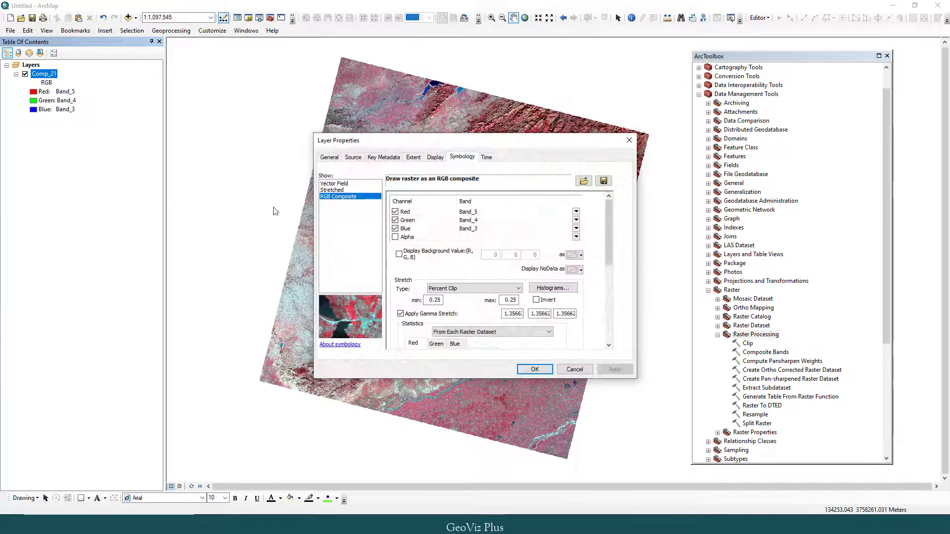
left_click_drag(530, 147, 261, 148)
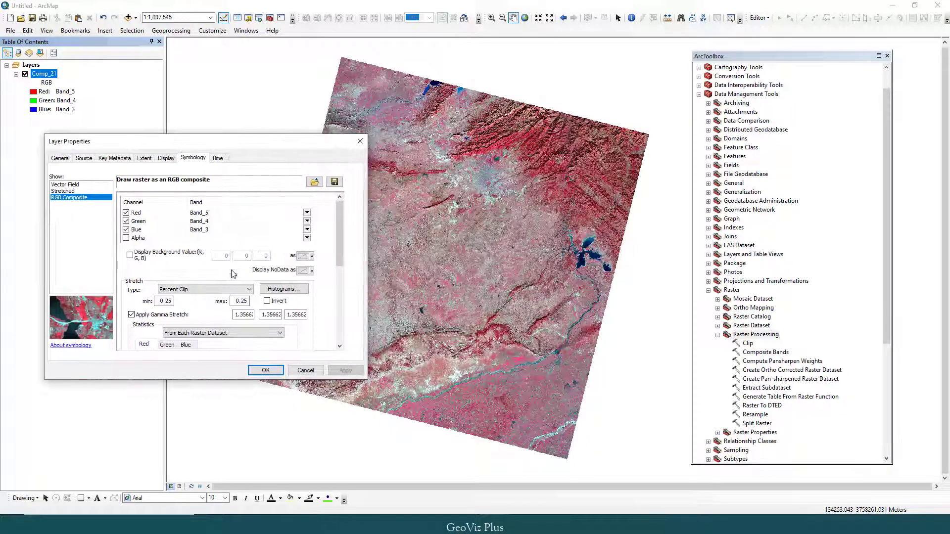
left_click(216, 290)
left_click(207, 312)
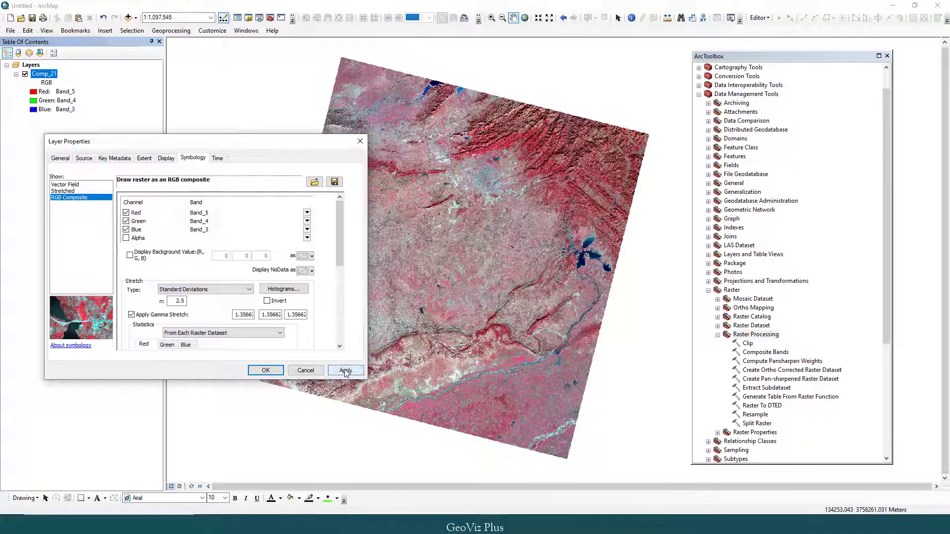
left_click(346, 372)
left_click(267, 371)
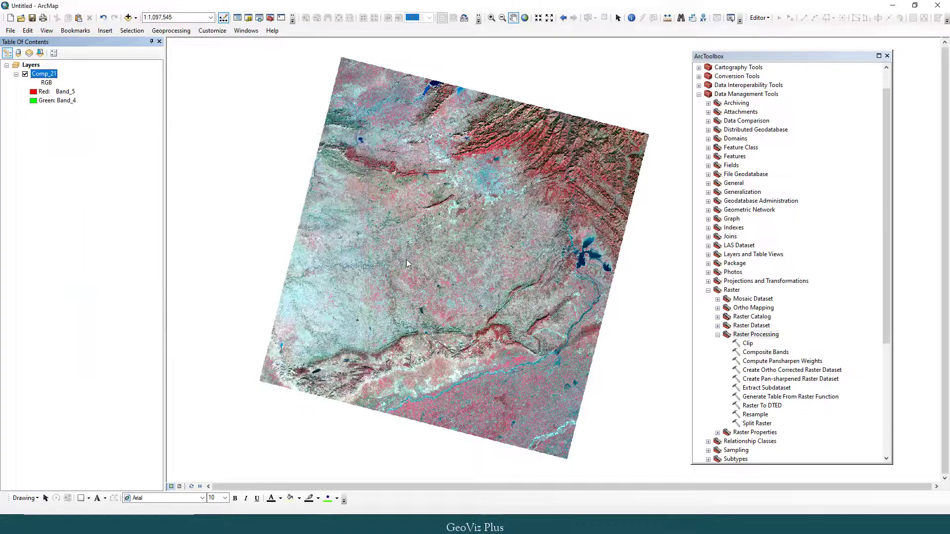
- Examine the false color composite closely around the large reservoir near the scene's eastern edge, and return to the full Comp_21 extent
scroll(453, 268, "up", 2)
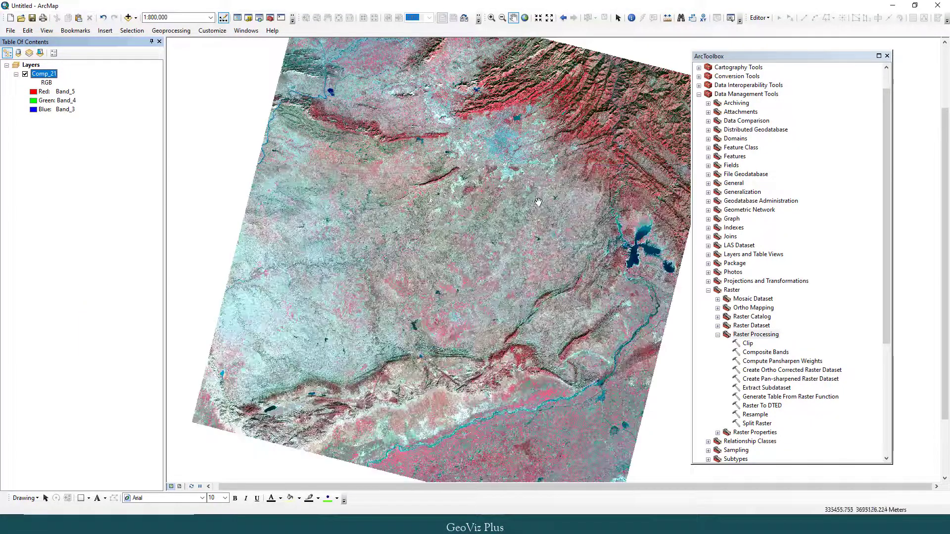
left_click_drag(529, 176, 460, 265)
left_click_drag(572, 347, 545, 276)
scroll(545, 276, "up", 2)
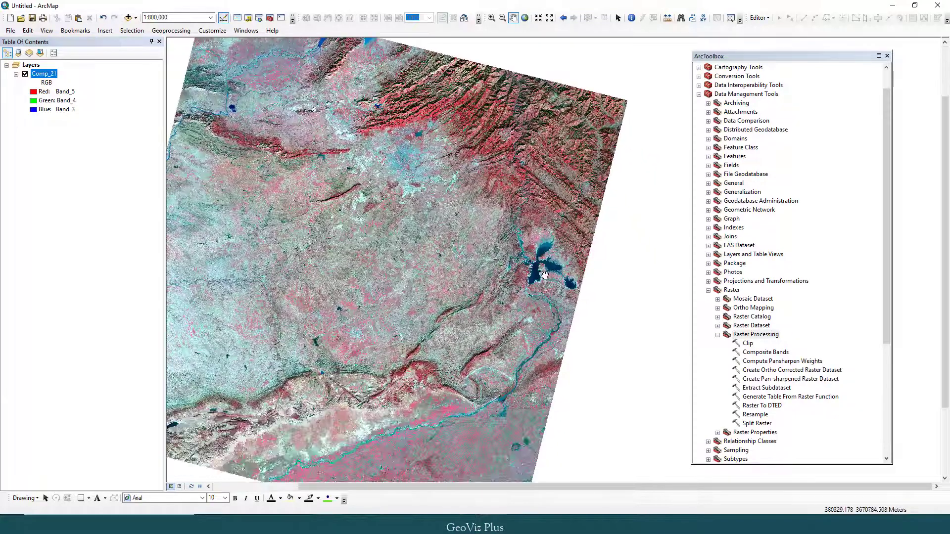
scroll(544, 274, "up", 2)
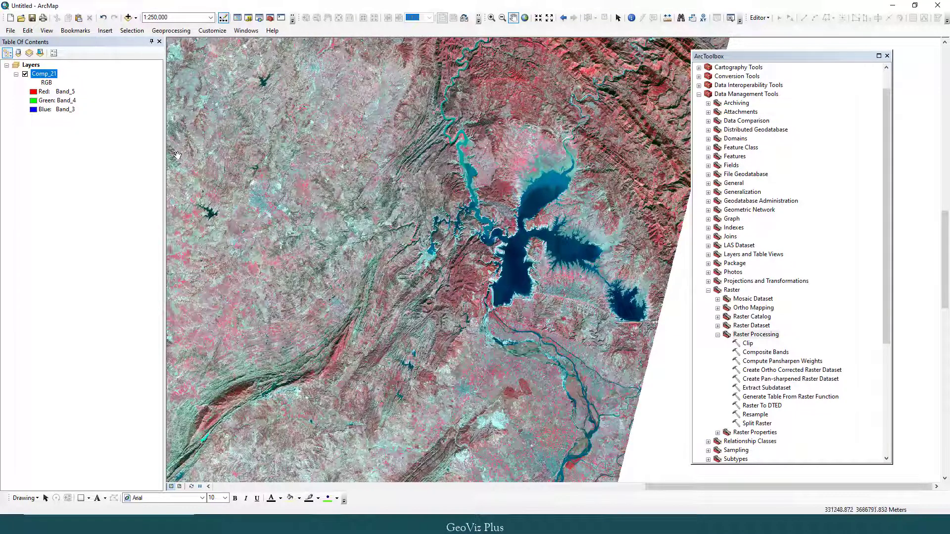
right_click(49, 78)
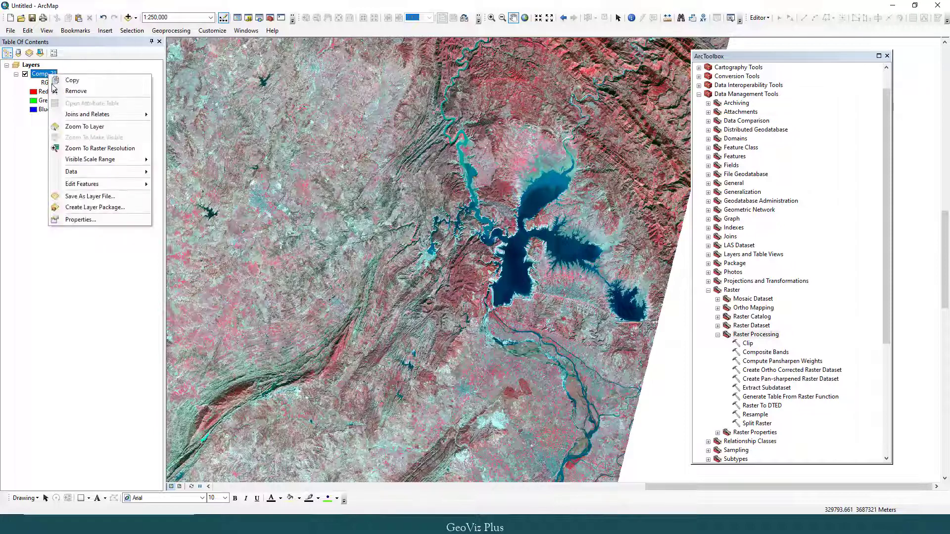
left_click(69, 123)
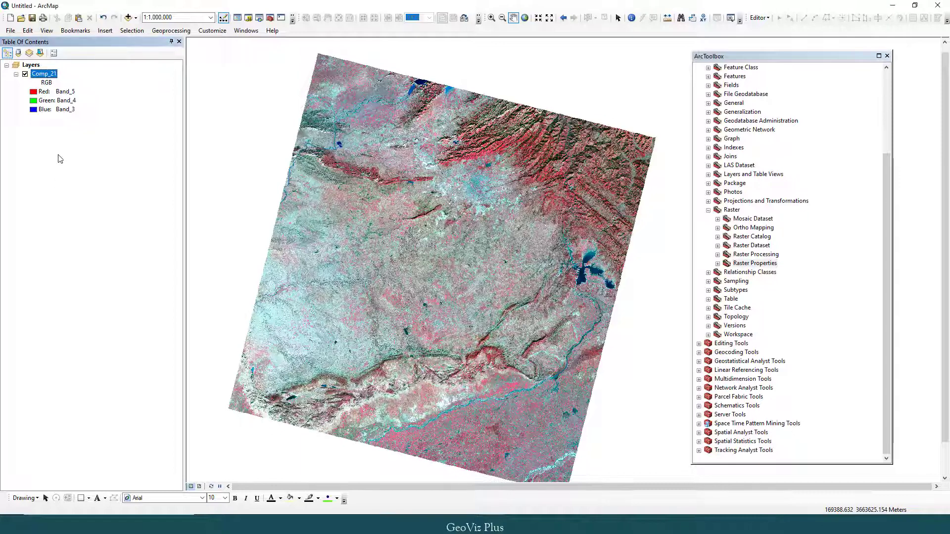
- Display Comp_21 as a true color composite with red as Band_4, green as Band_3 and blue as Band_2
left_click(38, 93)
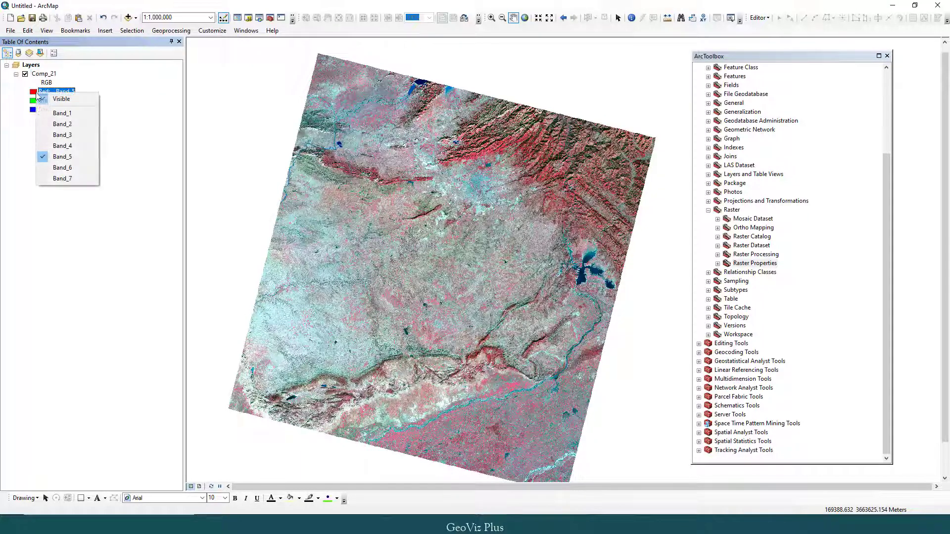
left_click(62, 145)
left_click(56, 101)
left_click(36, 101)
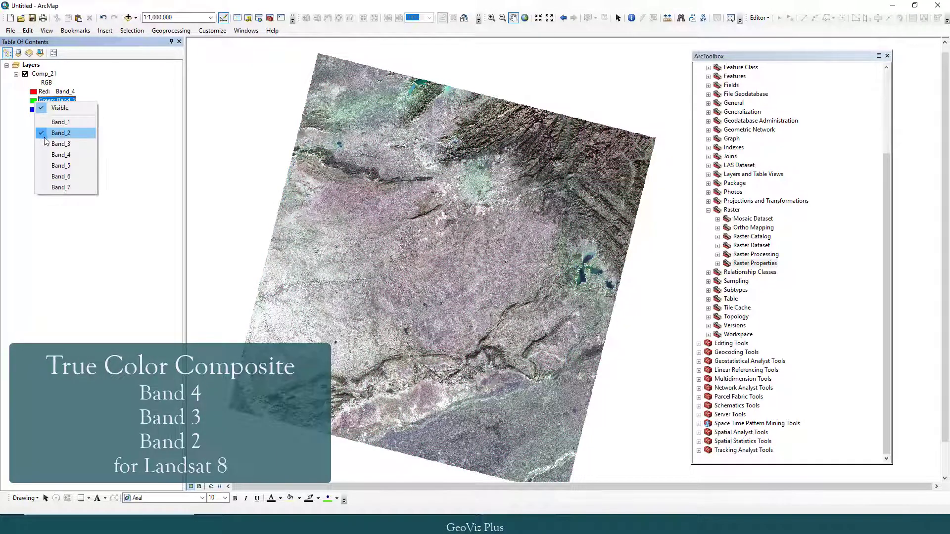
left_click(59, 142)
left_click(37, 109)
left_click(37, 110)
left_click(62, 141)
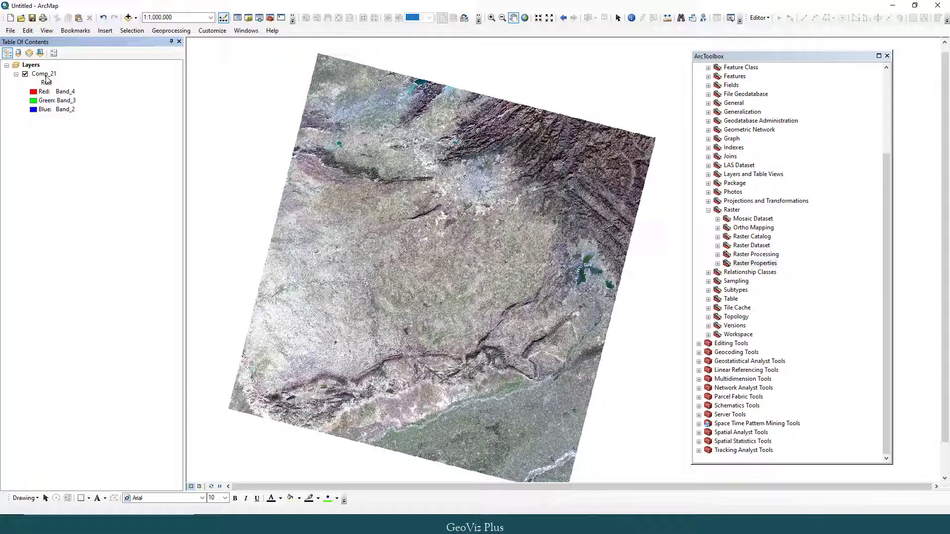
- Examine the true color composite up close, covering the southern ridges, the reservoir and the northern mountains and city
scroll(434, 256, "up", 2)
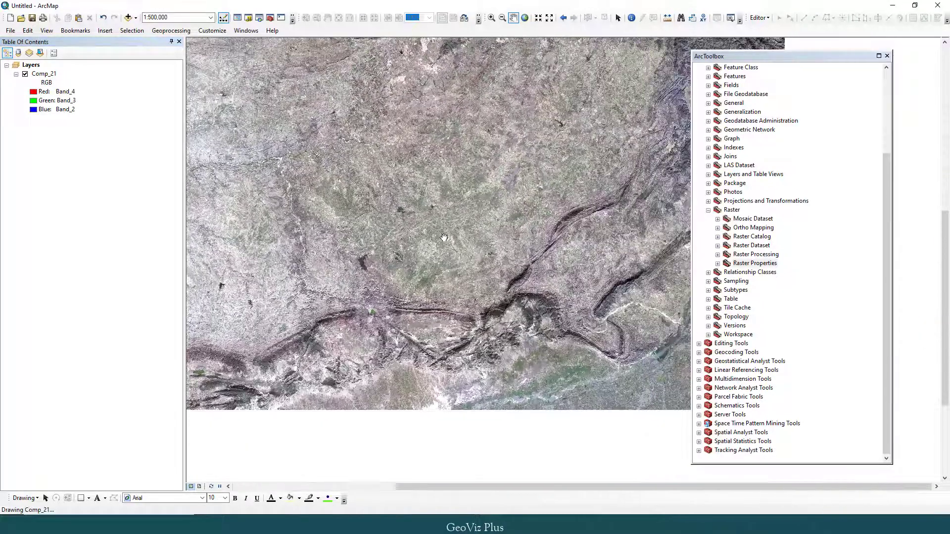
left_click_drag(444, 238, 396, 161)
left_click_drag(485, 107, 398, 321)
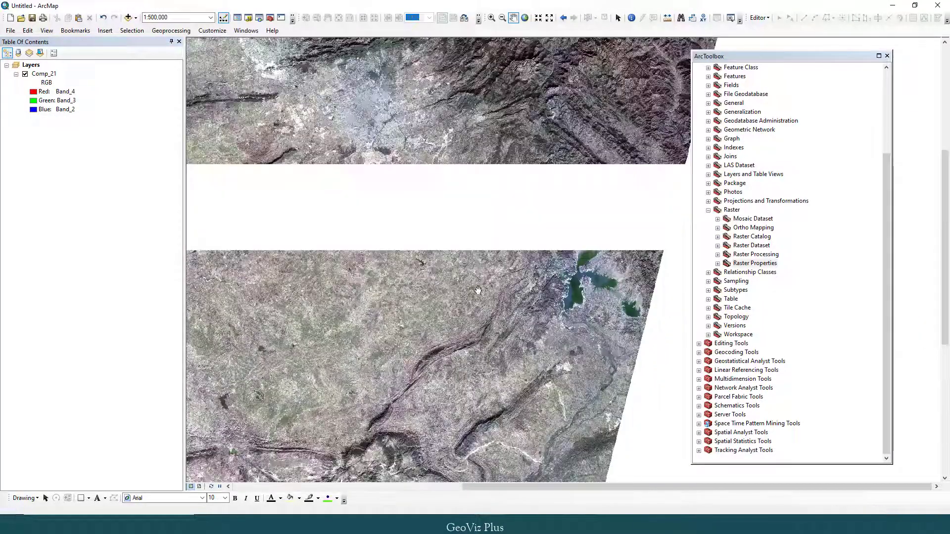
left_click_drag(494, 250, 410, 372)
left_click_drag(415, 289, 556, 299)
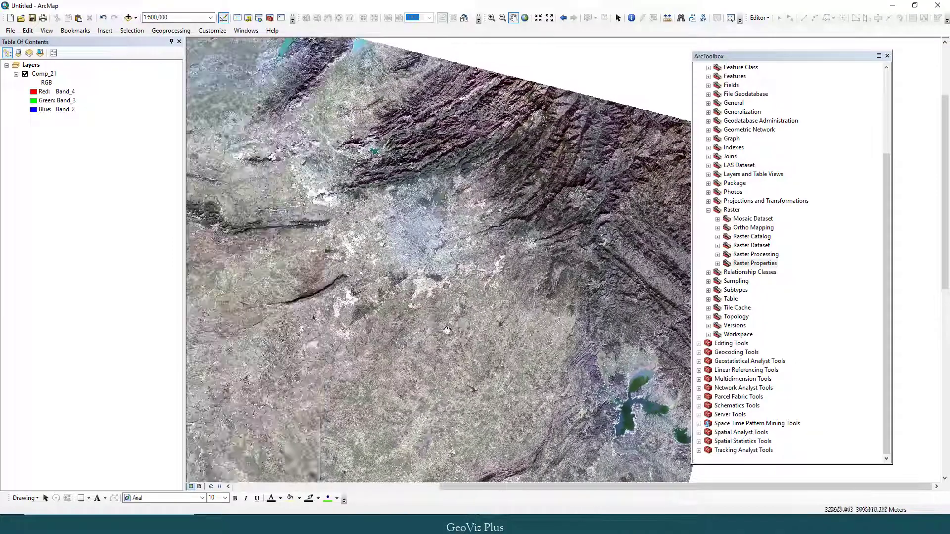
left_click_drag(409, 361, 515, 342)
scroll(515, 342, "up", 1)
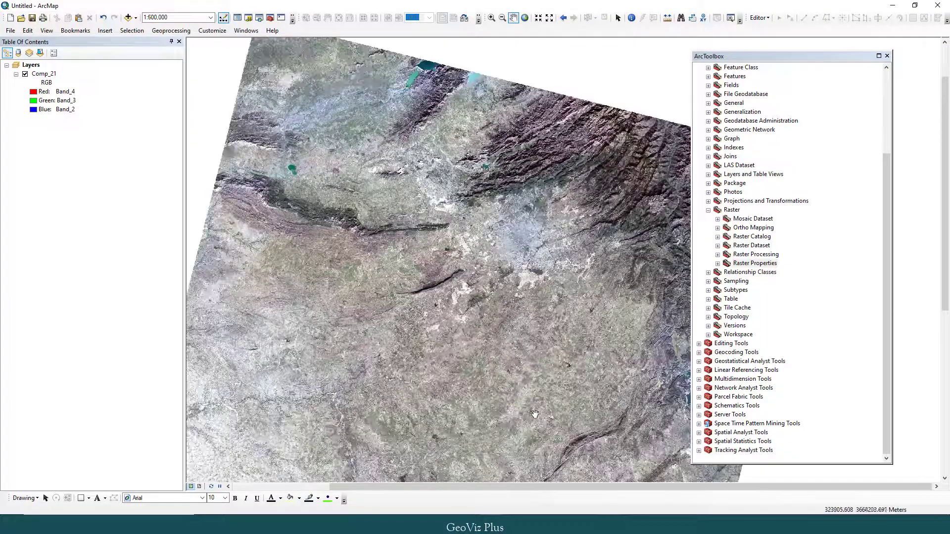